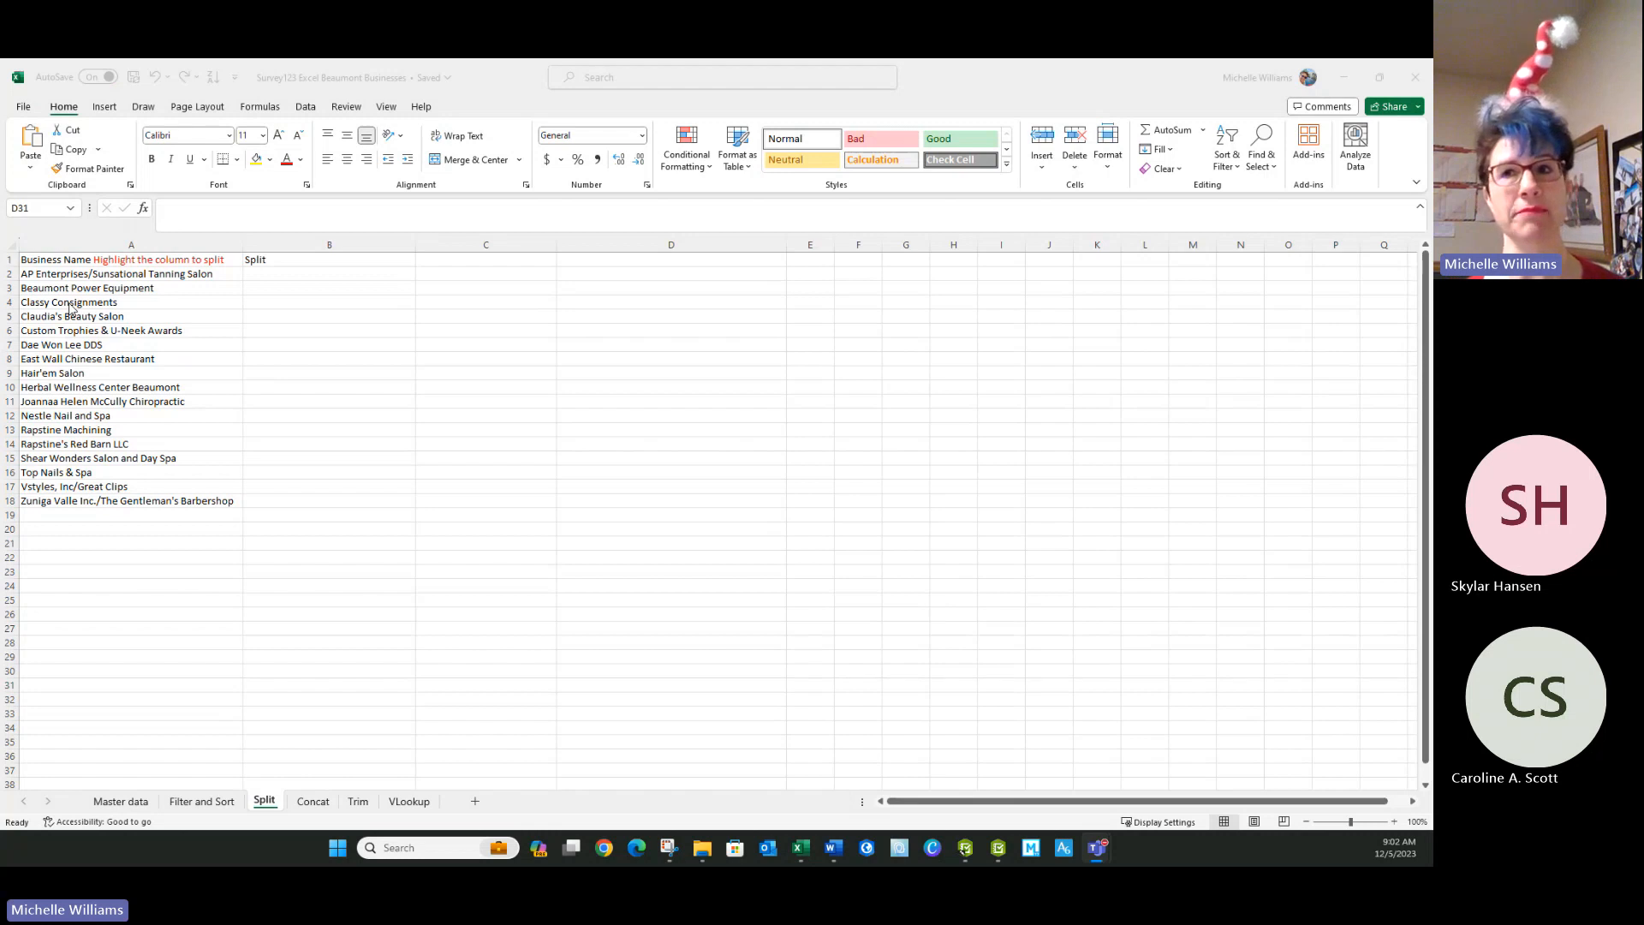
Step: Examine the business names in column A to see how the entries are separated
left_click(53, 245)
left_click(53, 245)
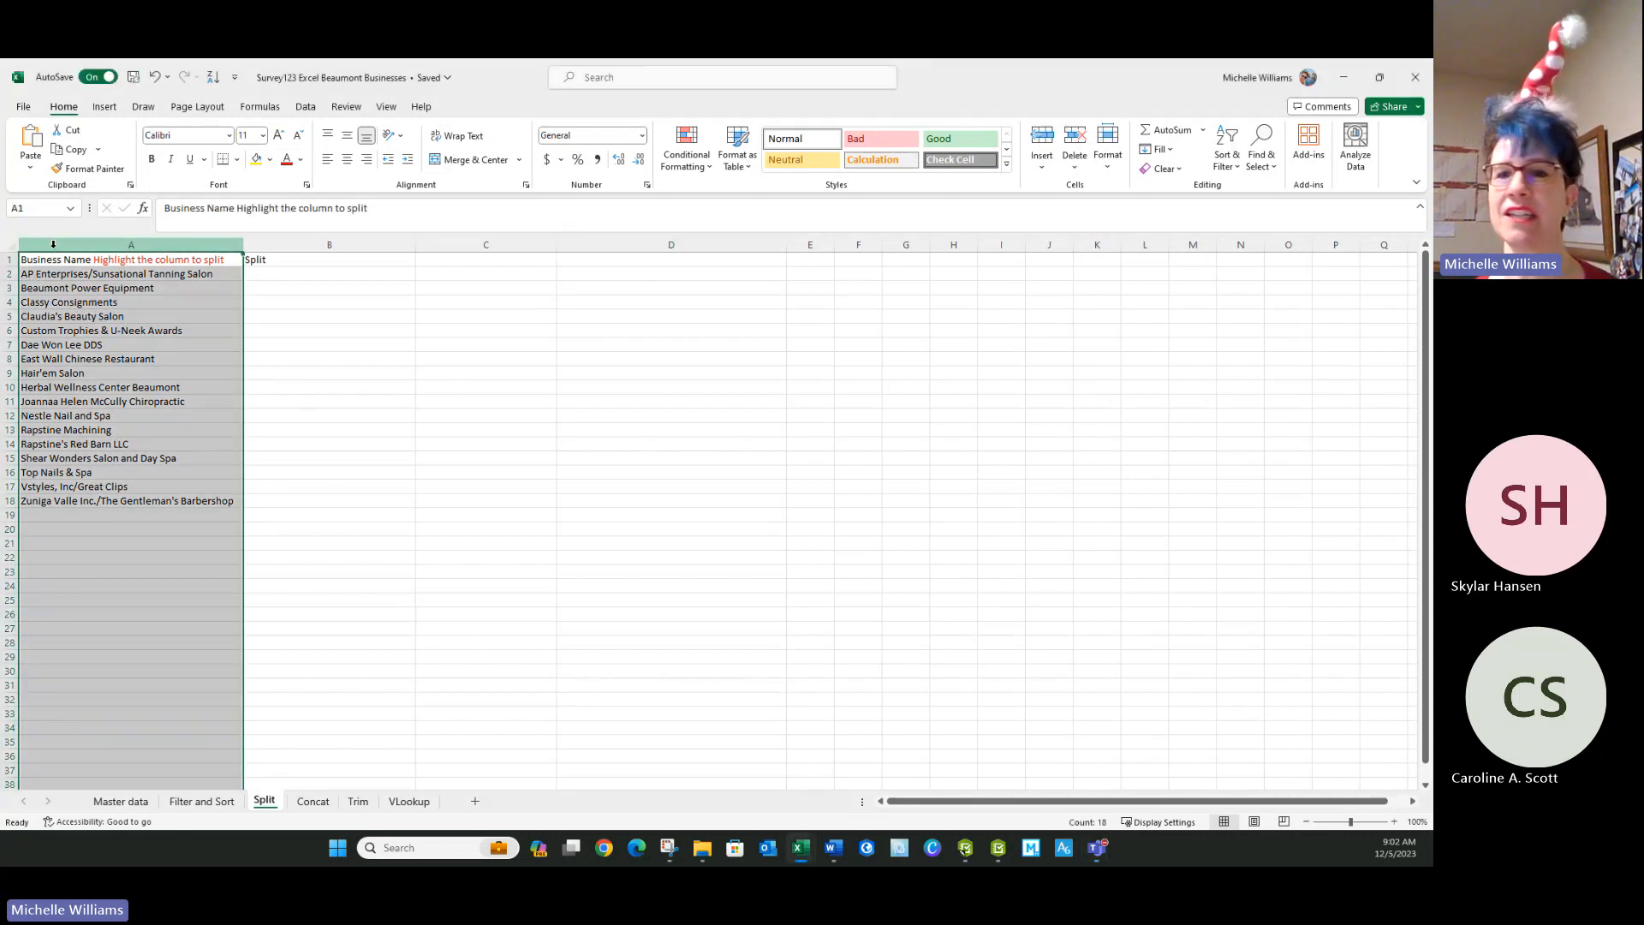
left_click(305, 107)
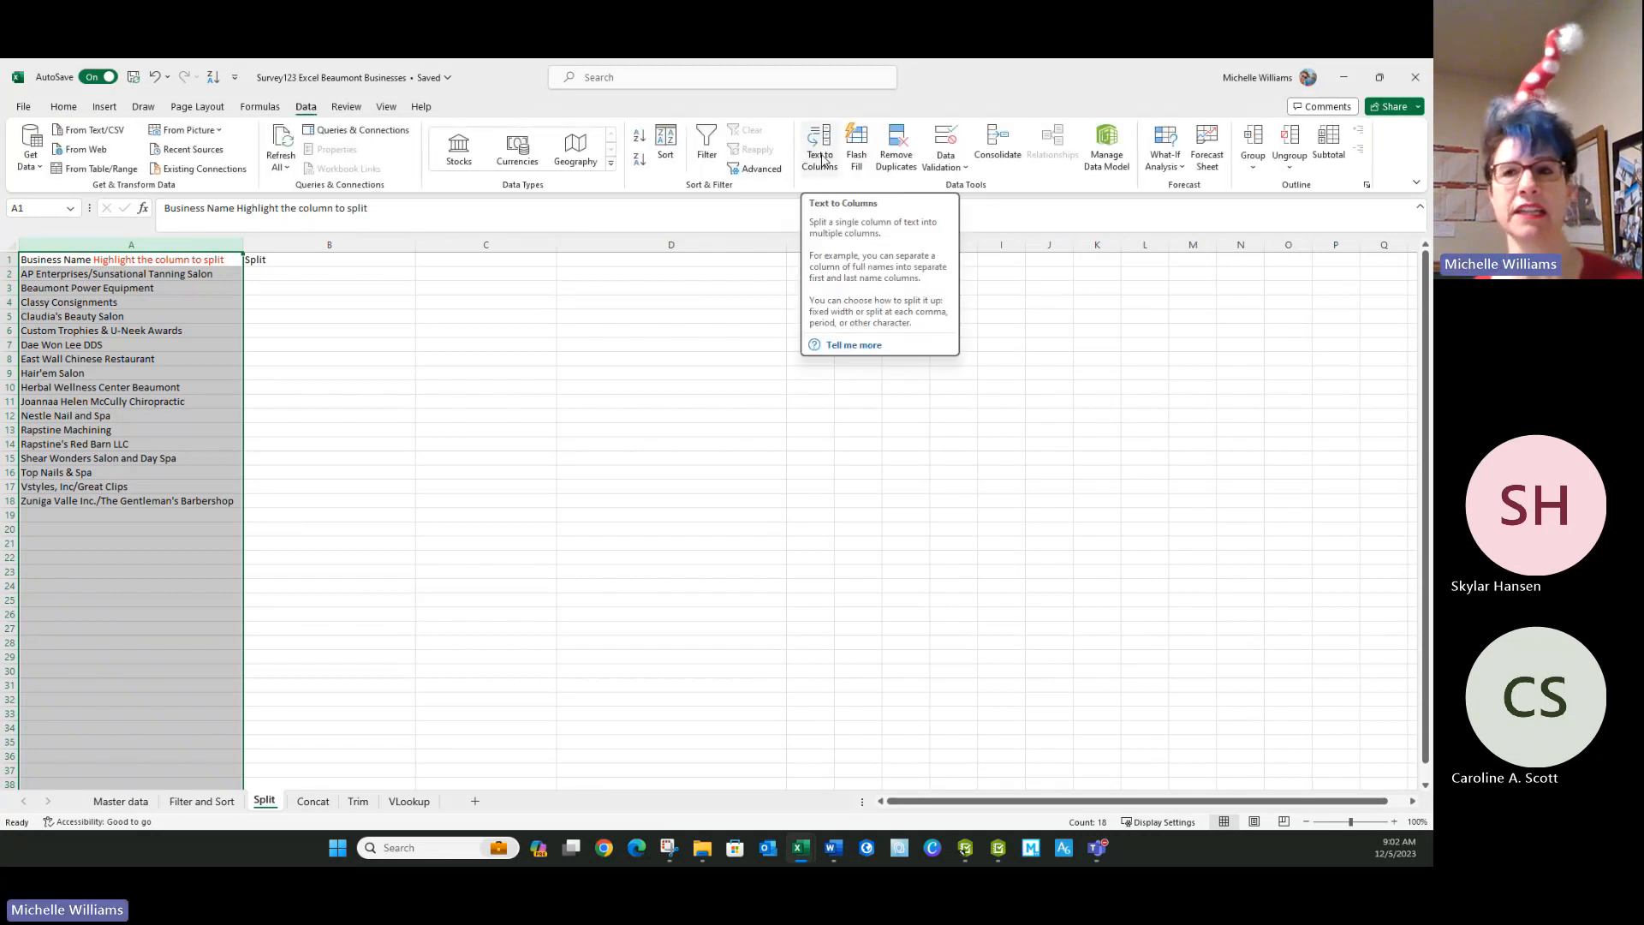
key("Right")
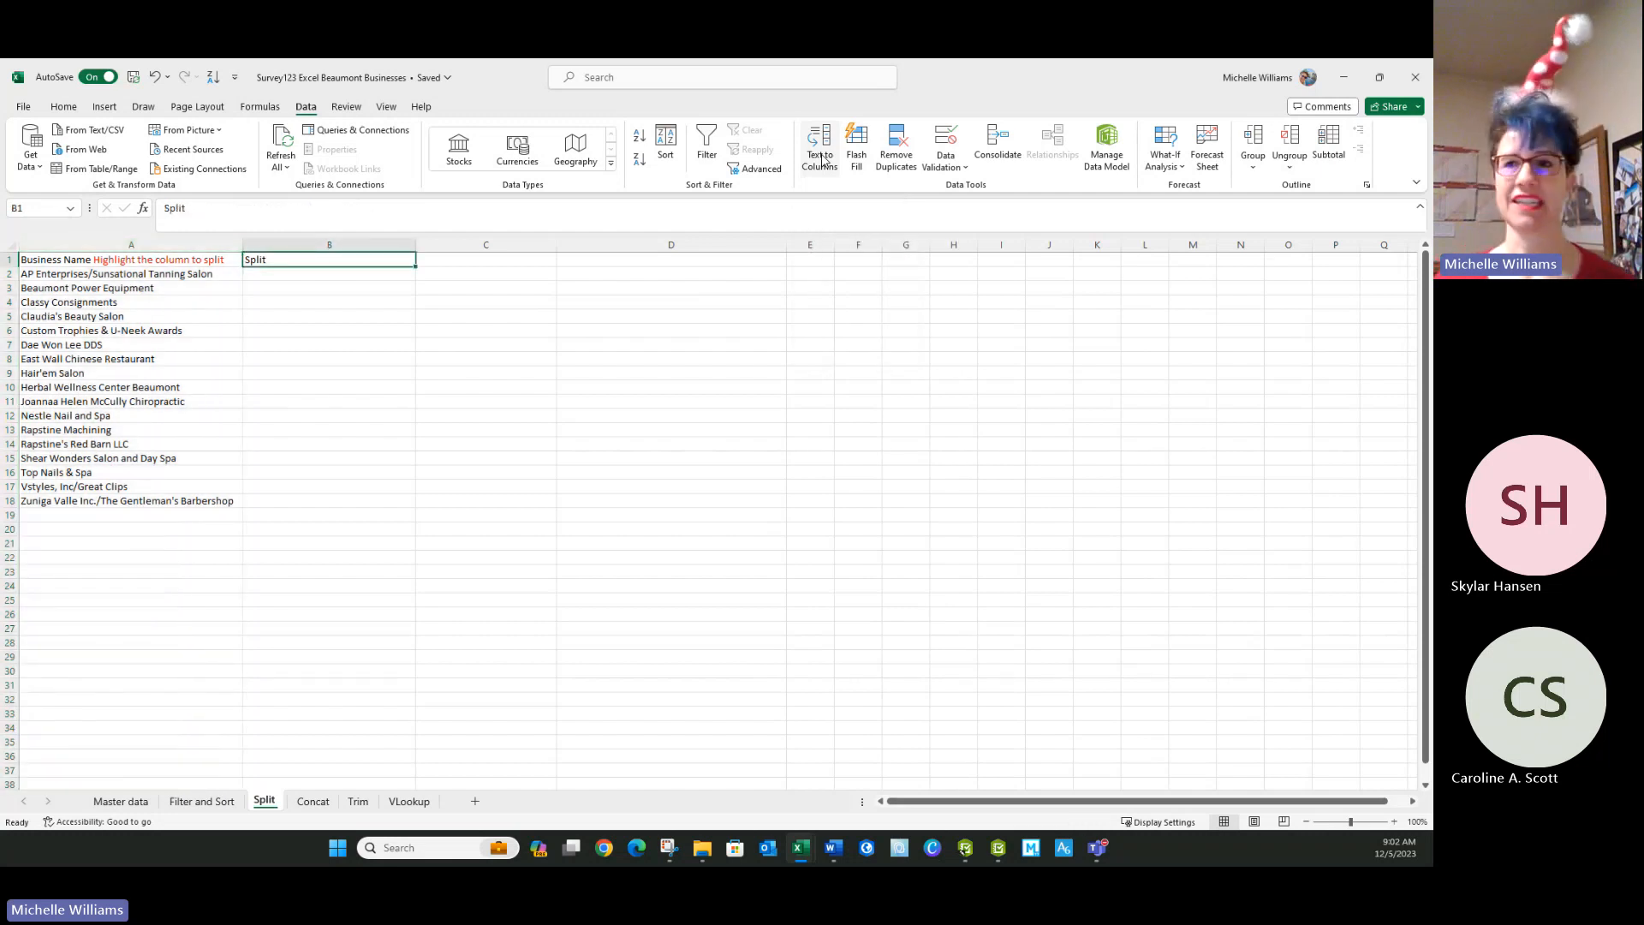
left_click(694, 259)
left_click(108, 246)
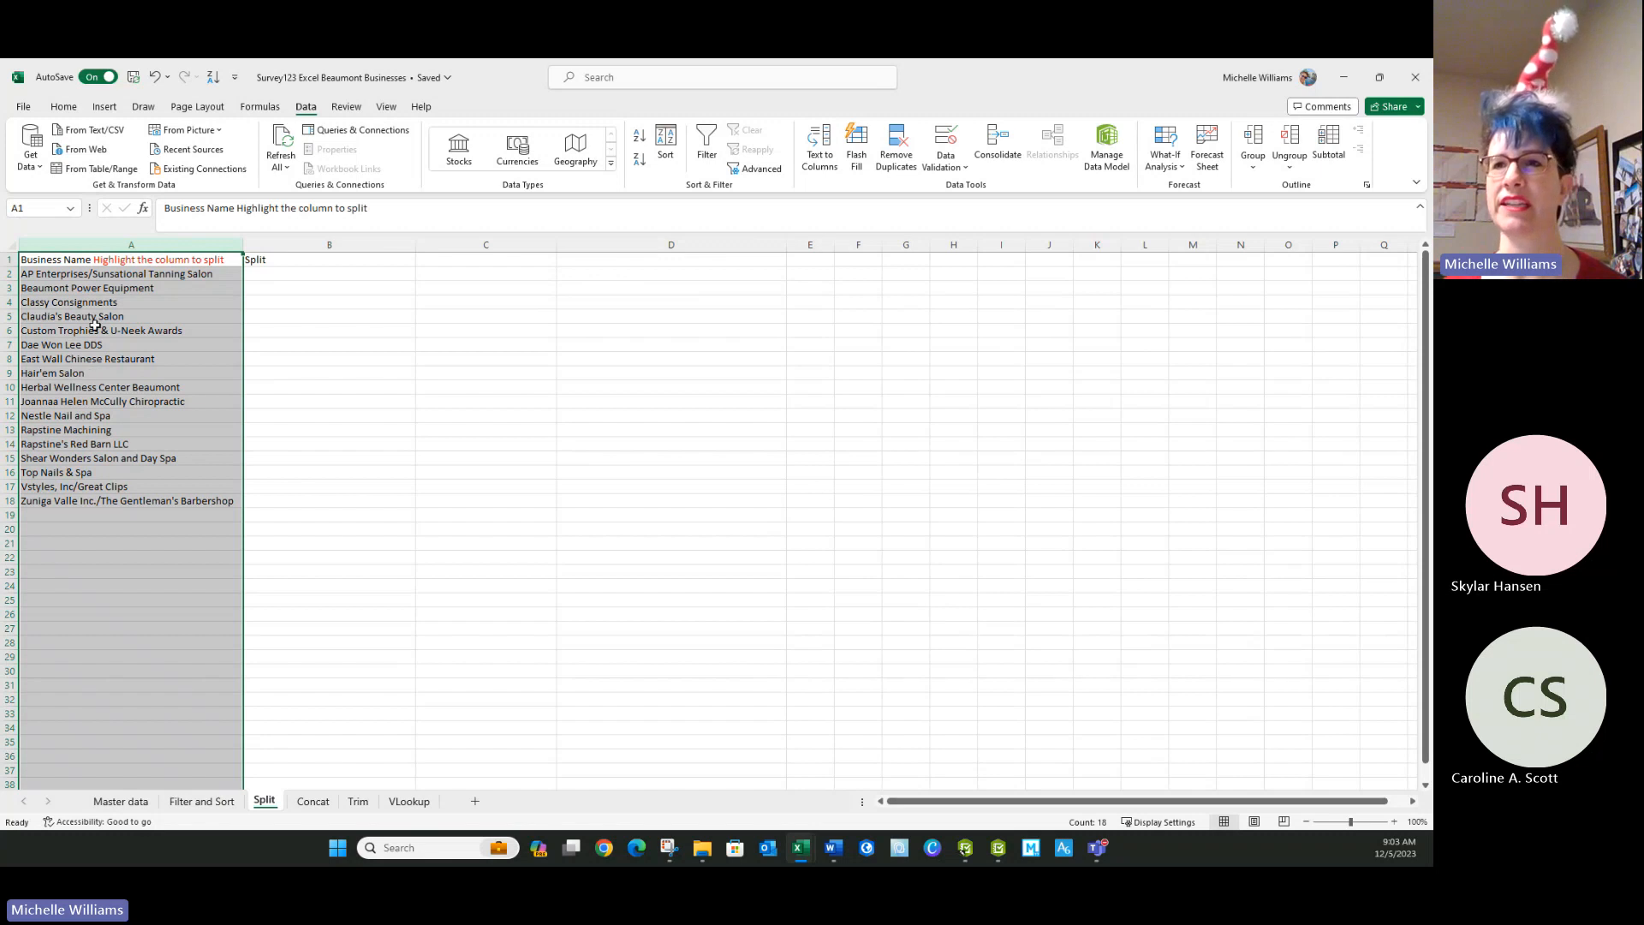
left_click(91, 275)
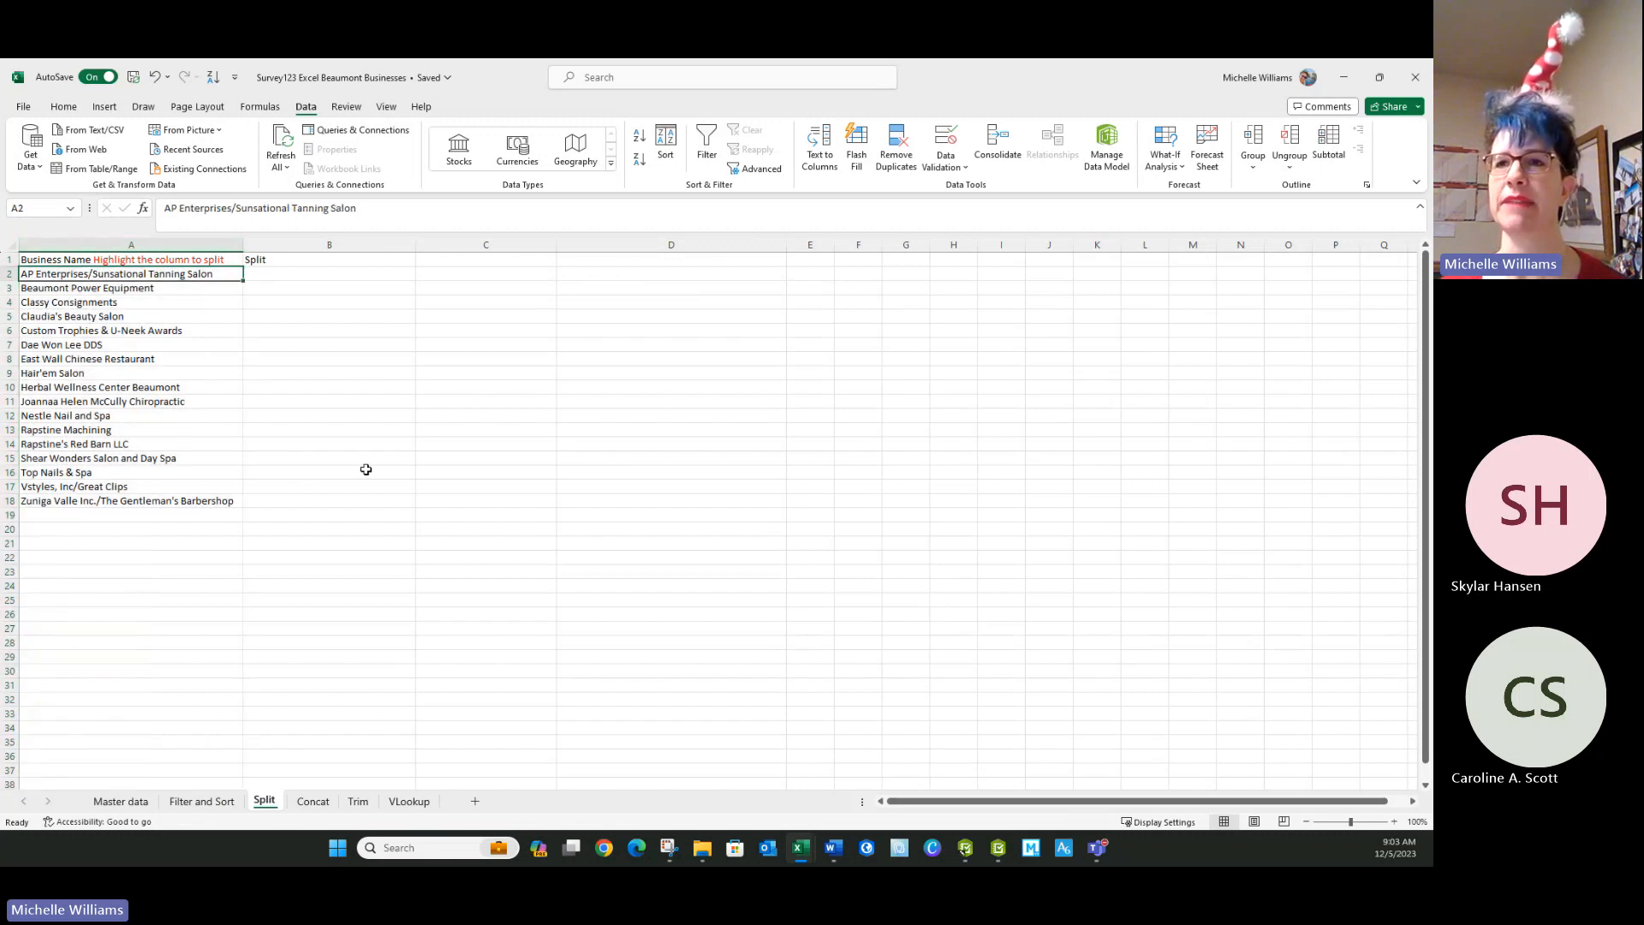
left_click(92, 498)
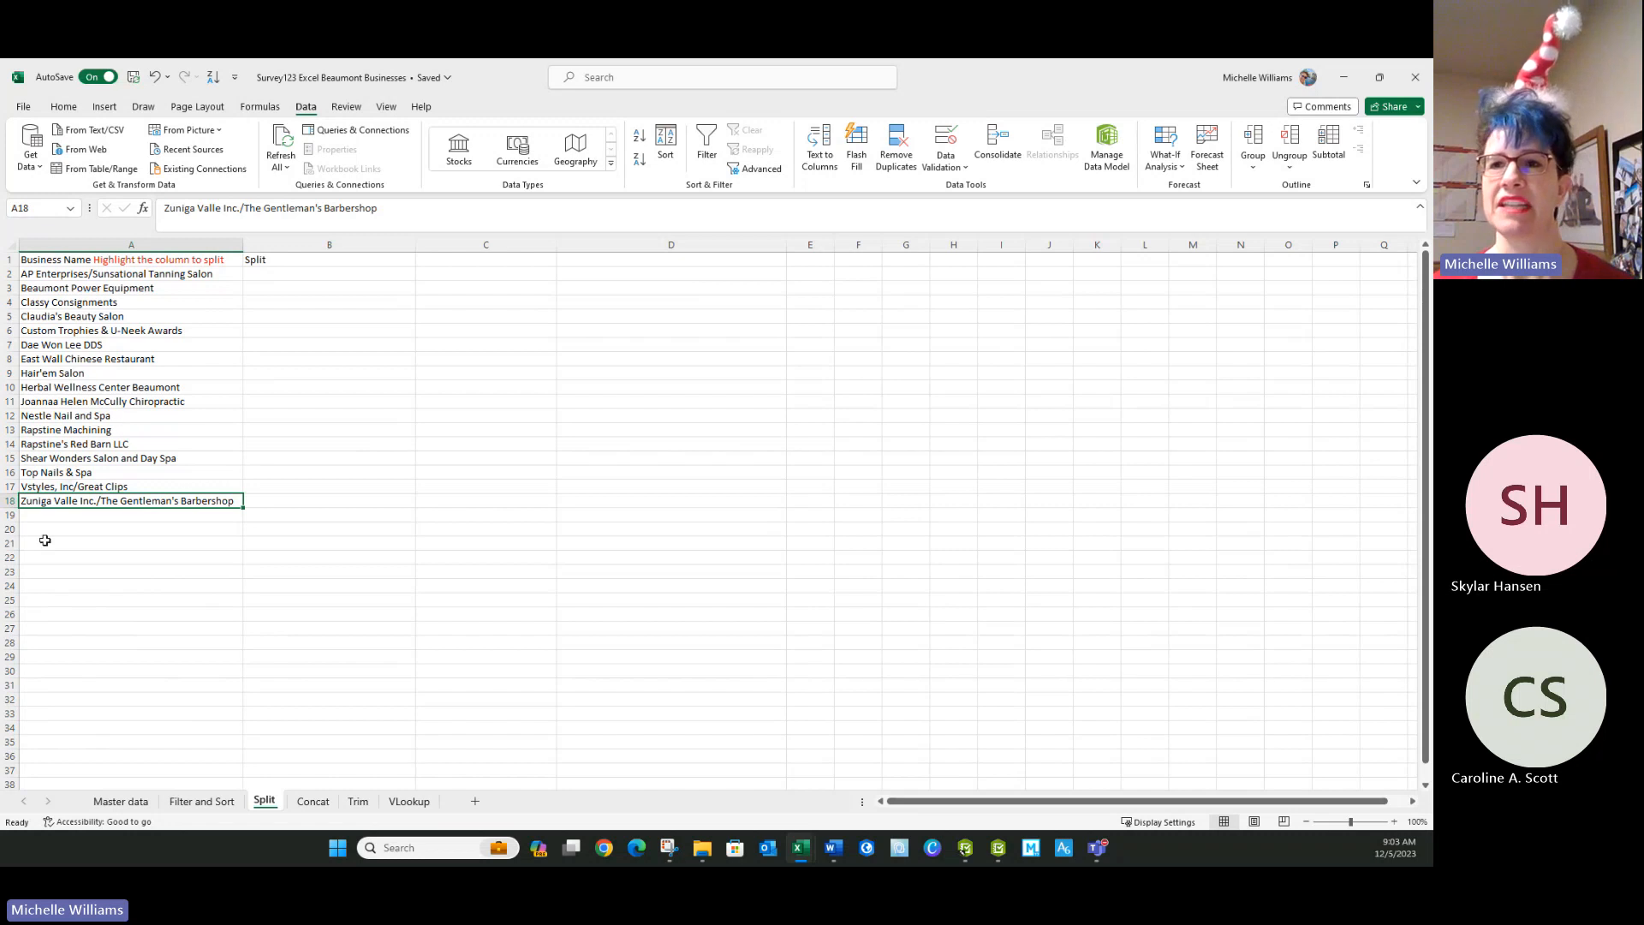
left_click(72, 472)
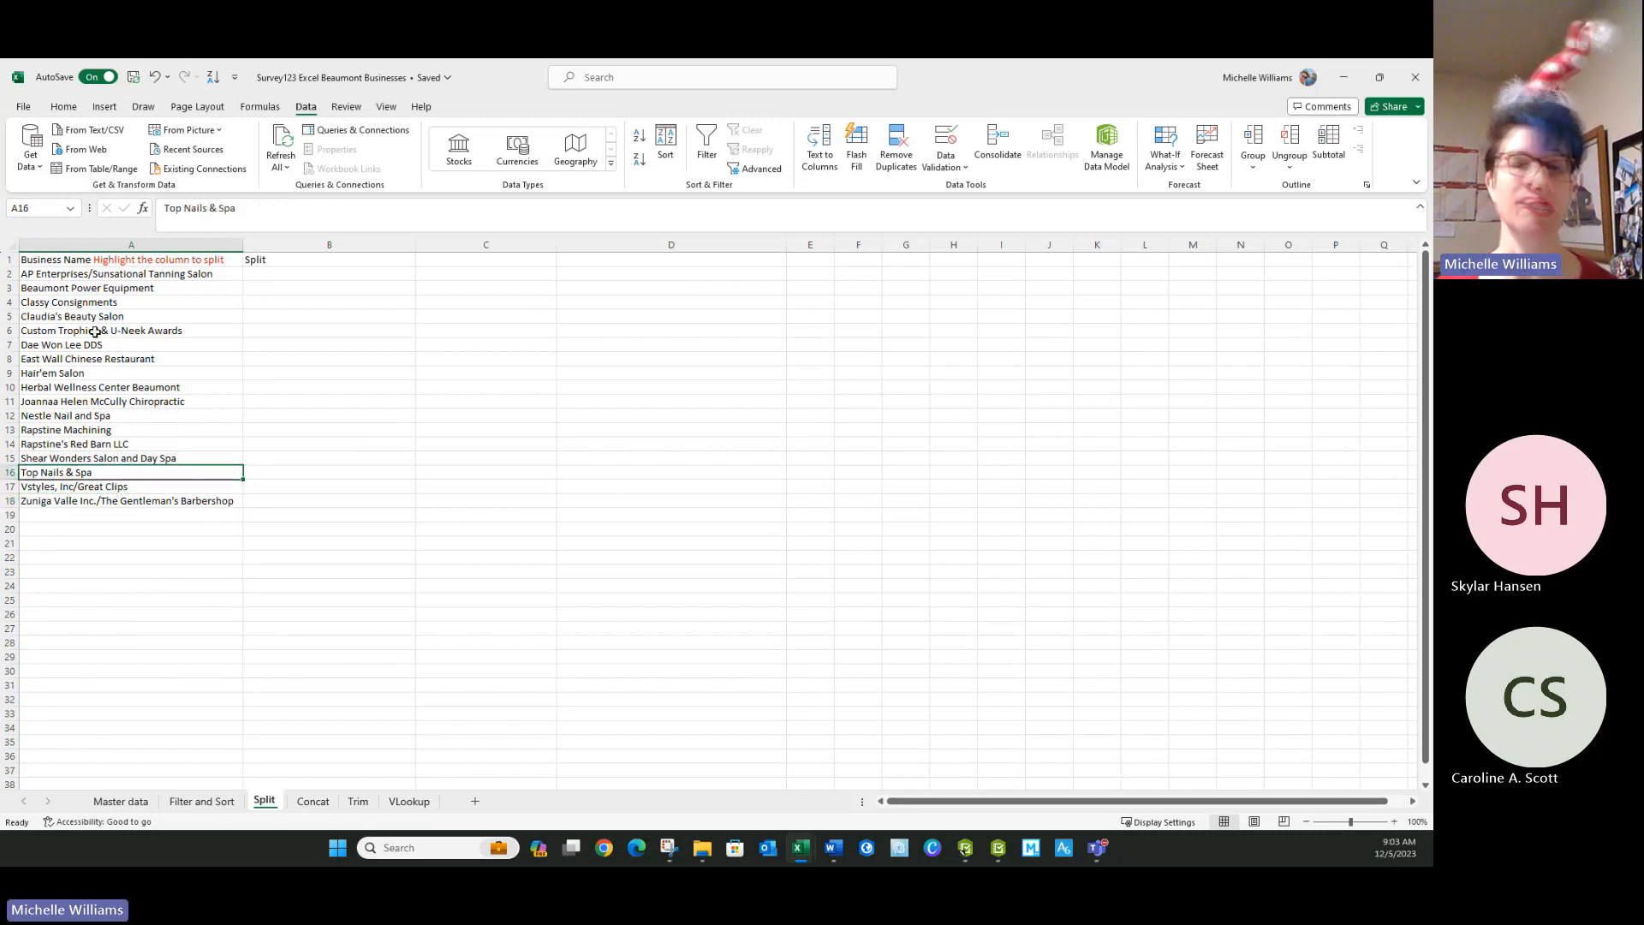
Step: Select column A and open the Text to Columns wizard
left_click(101, 245)
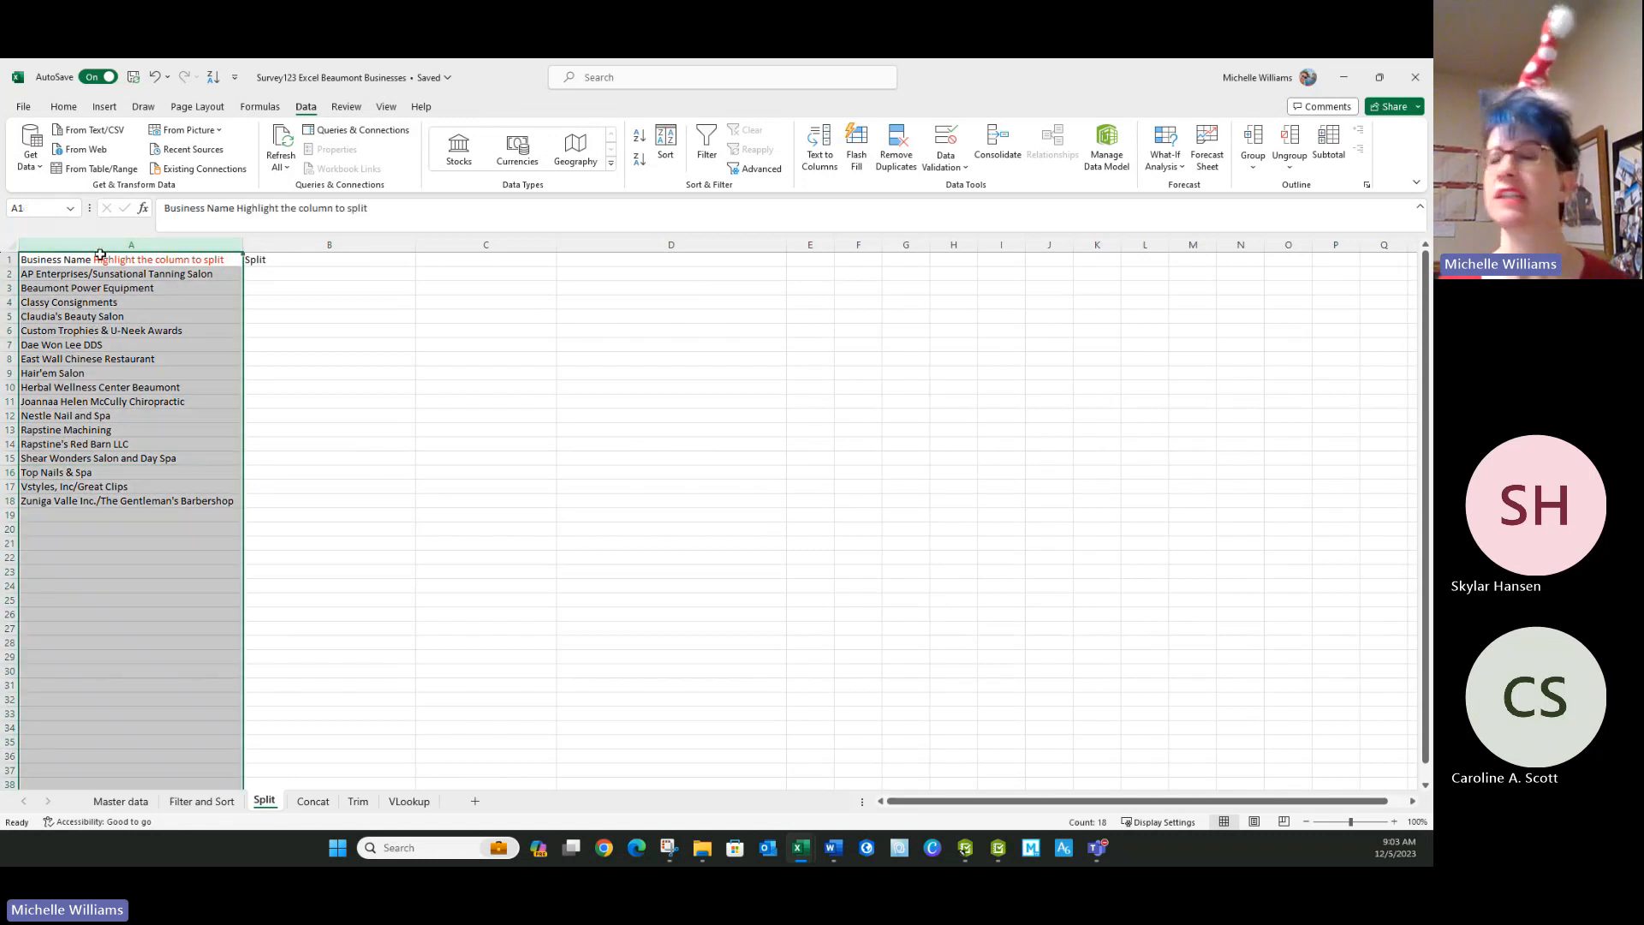
left_click(830, 173)
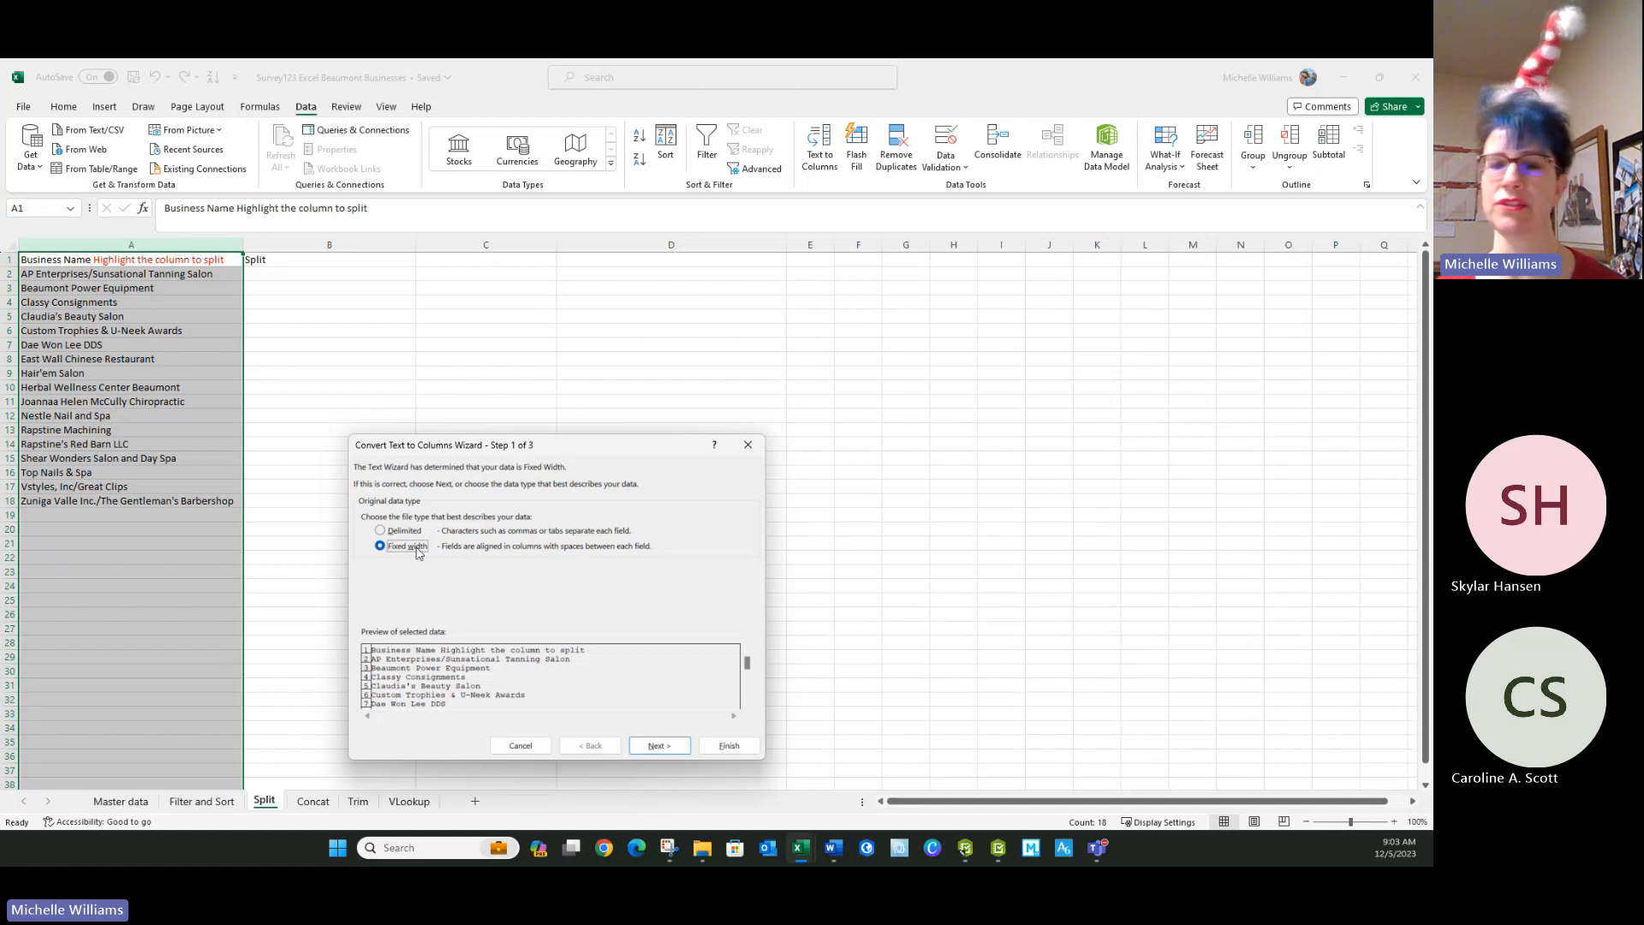
left_click(382, 531)
left_click(382, 548)
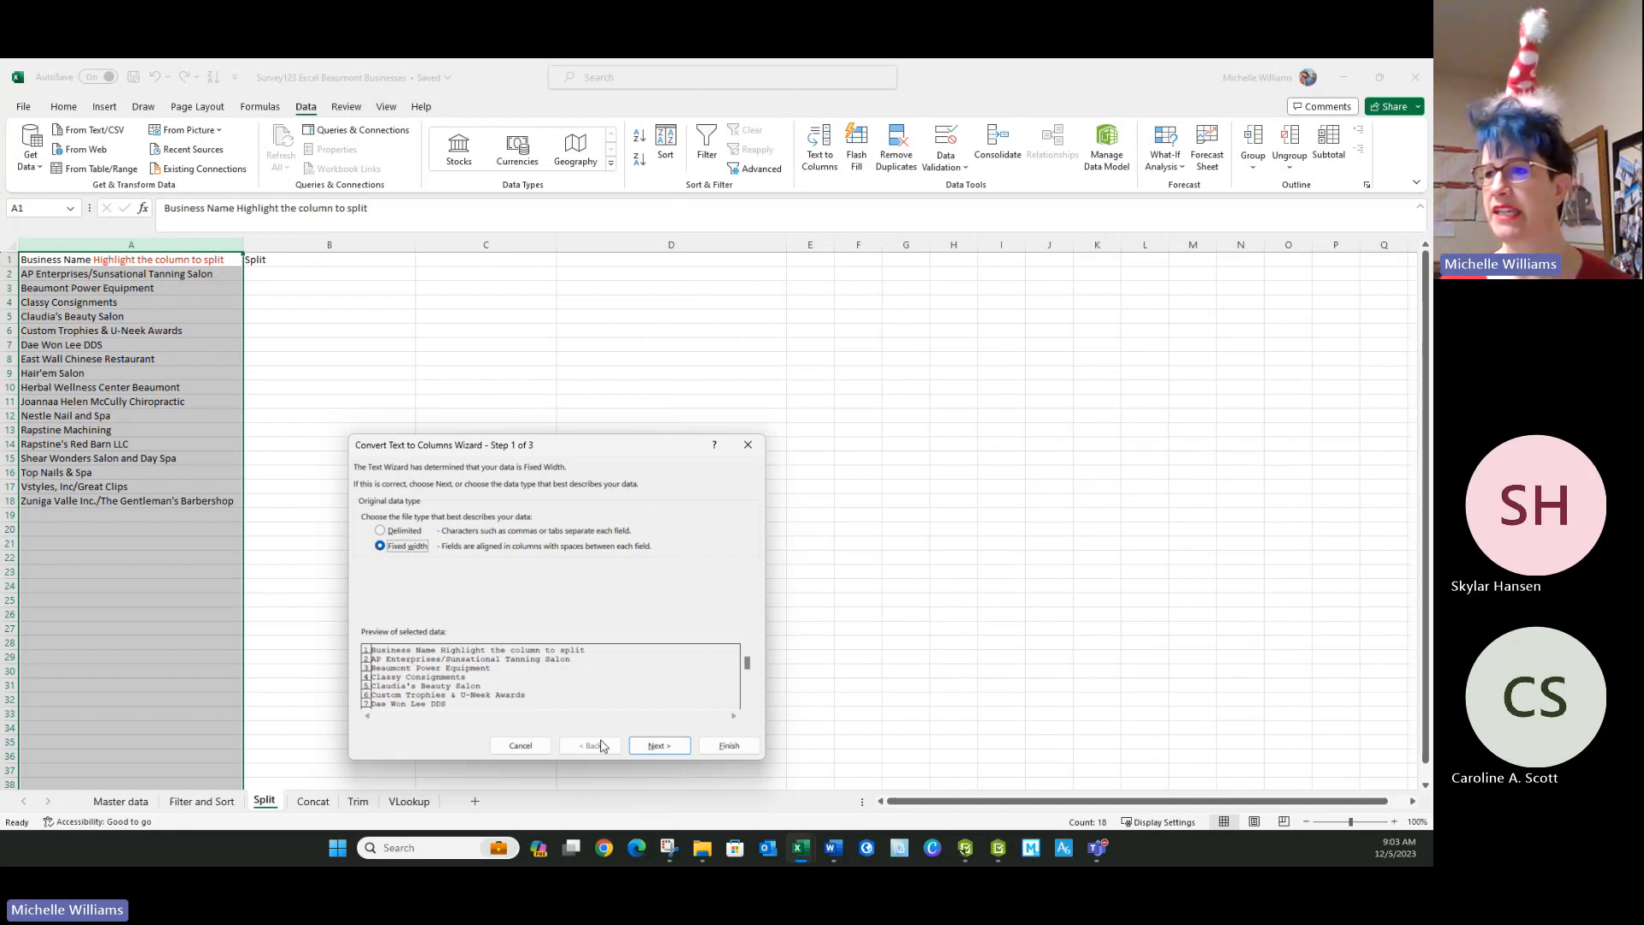
left_click(656, 746)
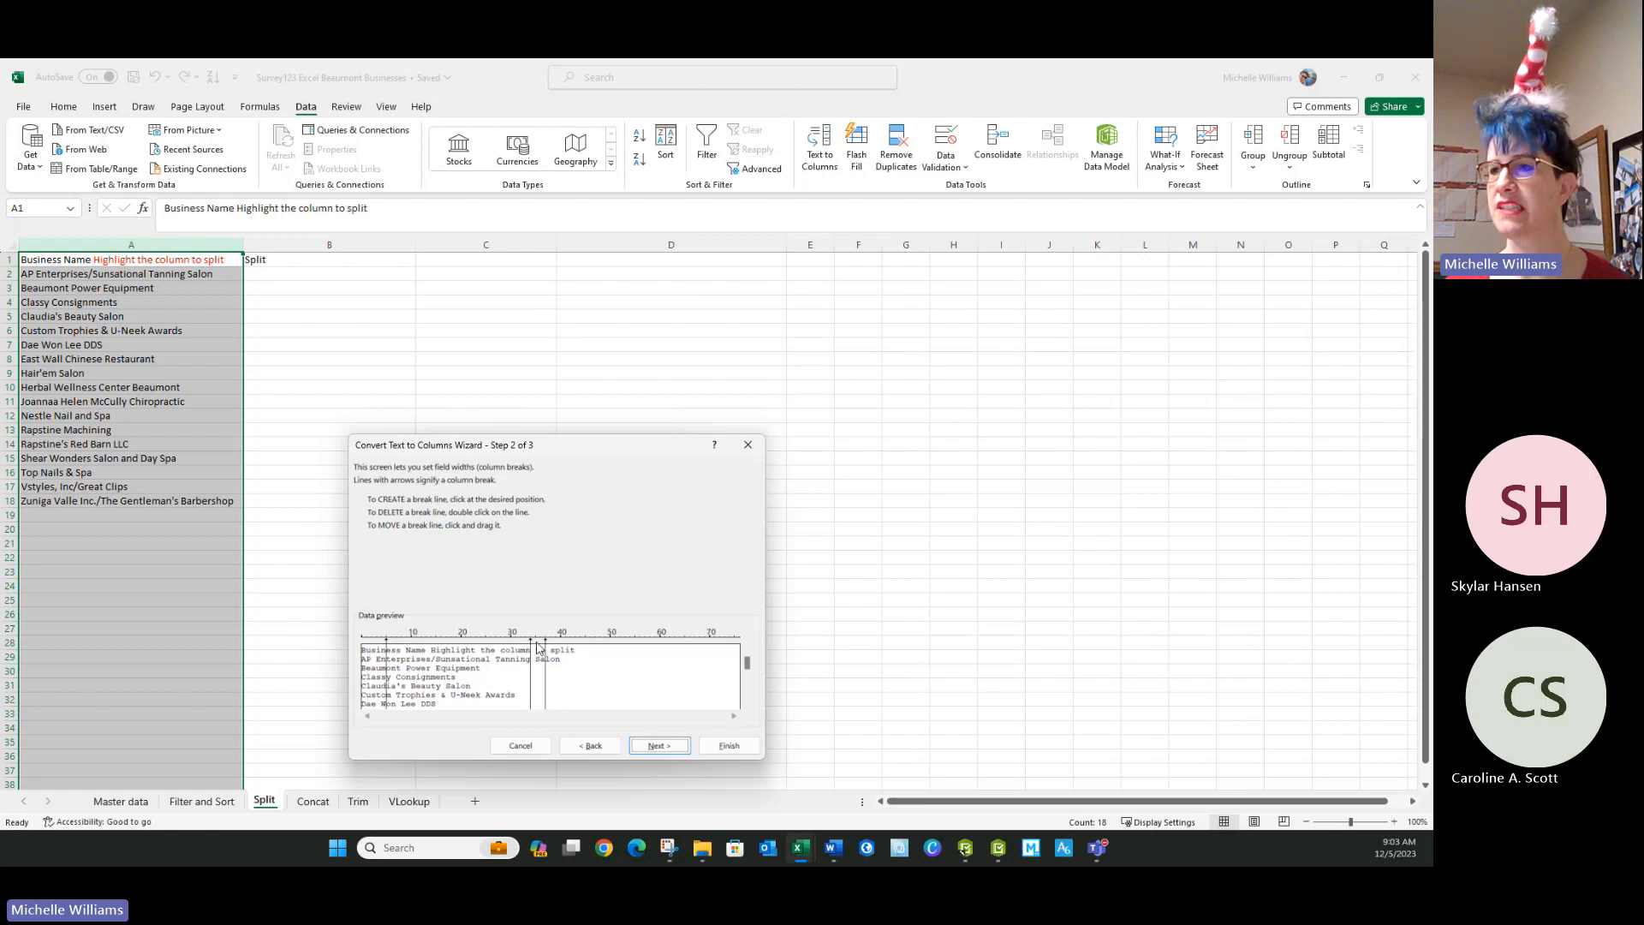
left_click_drag(530, 639, 179, 618)
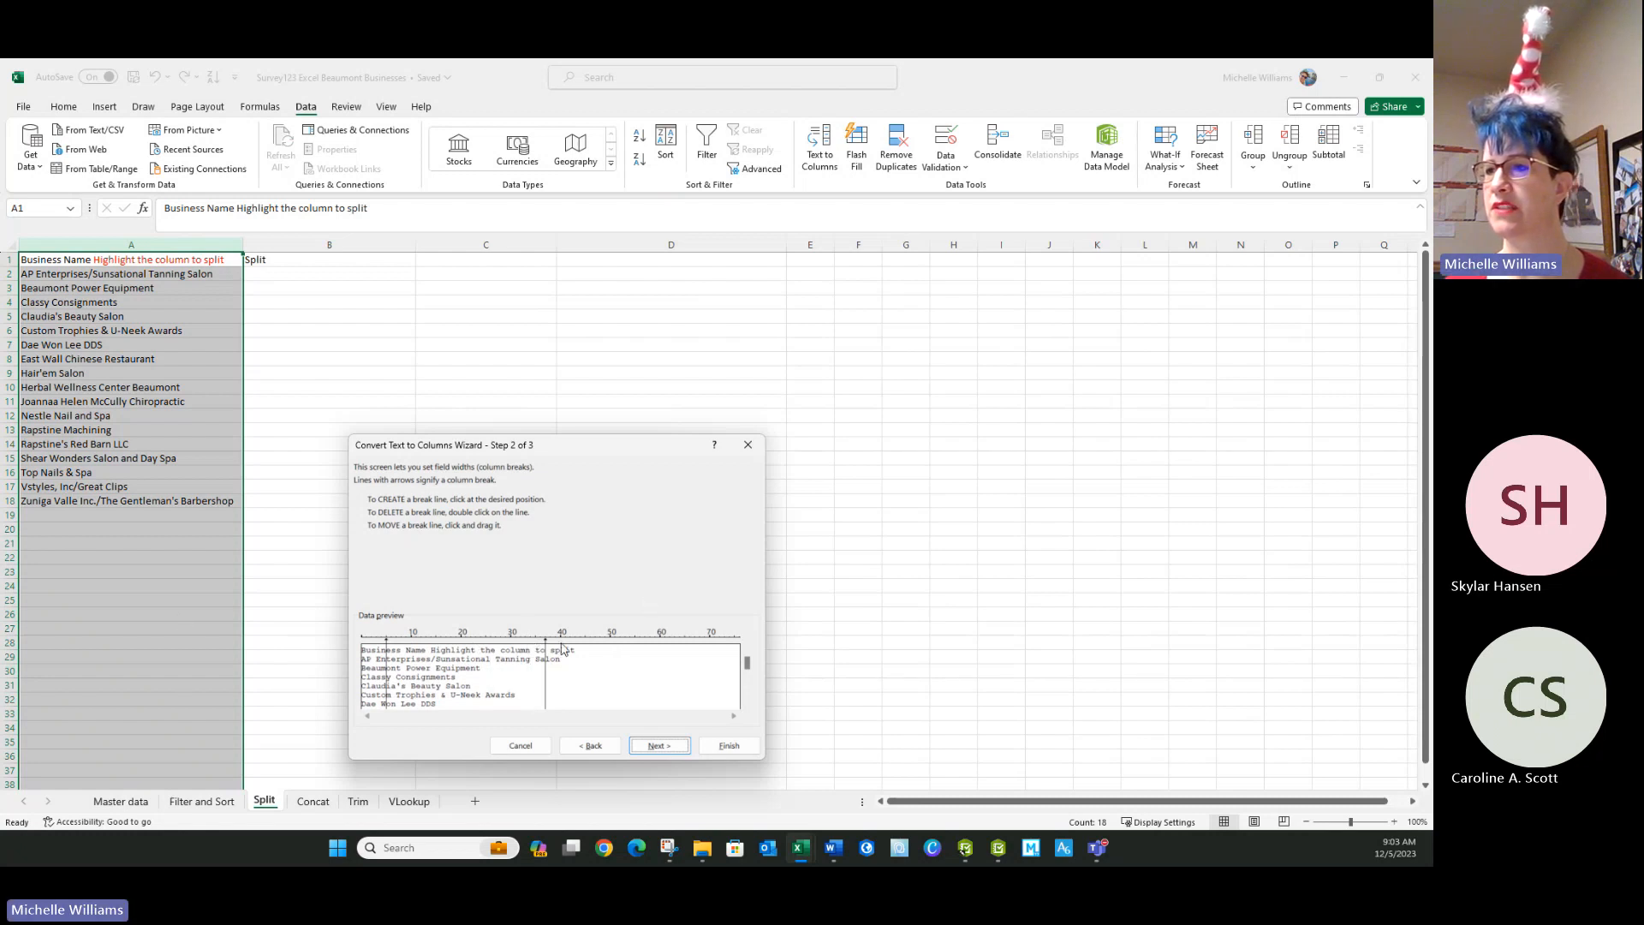
left_click_drag(546, 646, 218, 638)
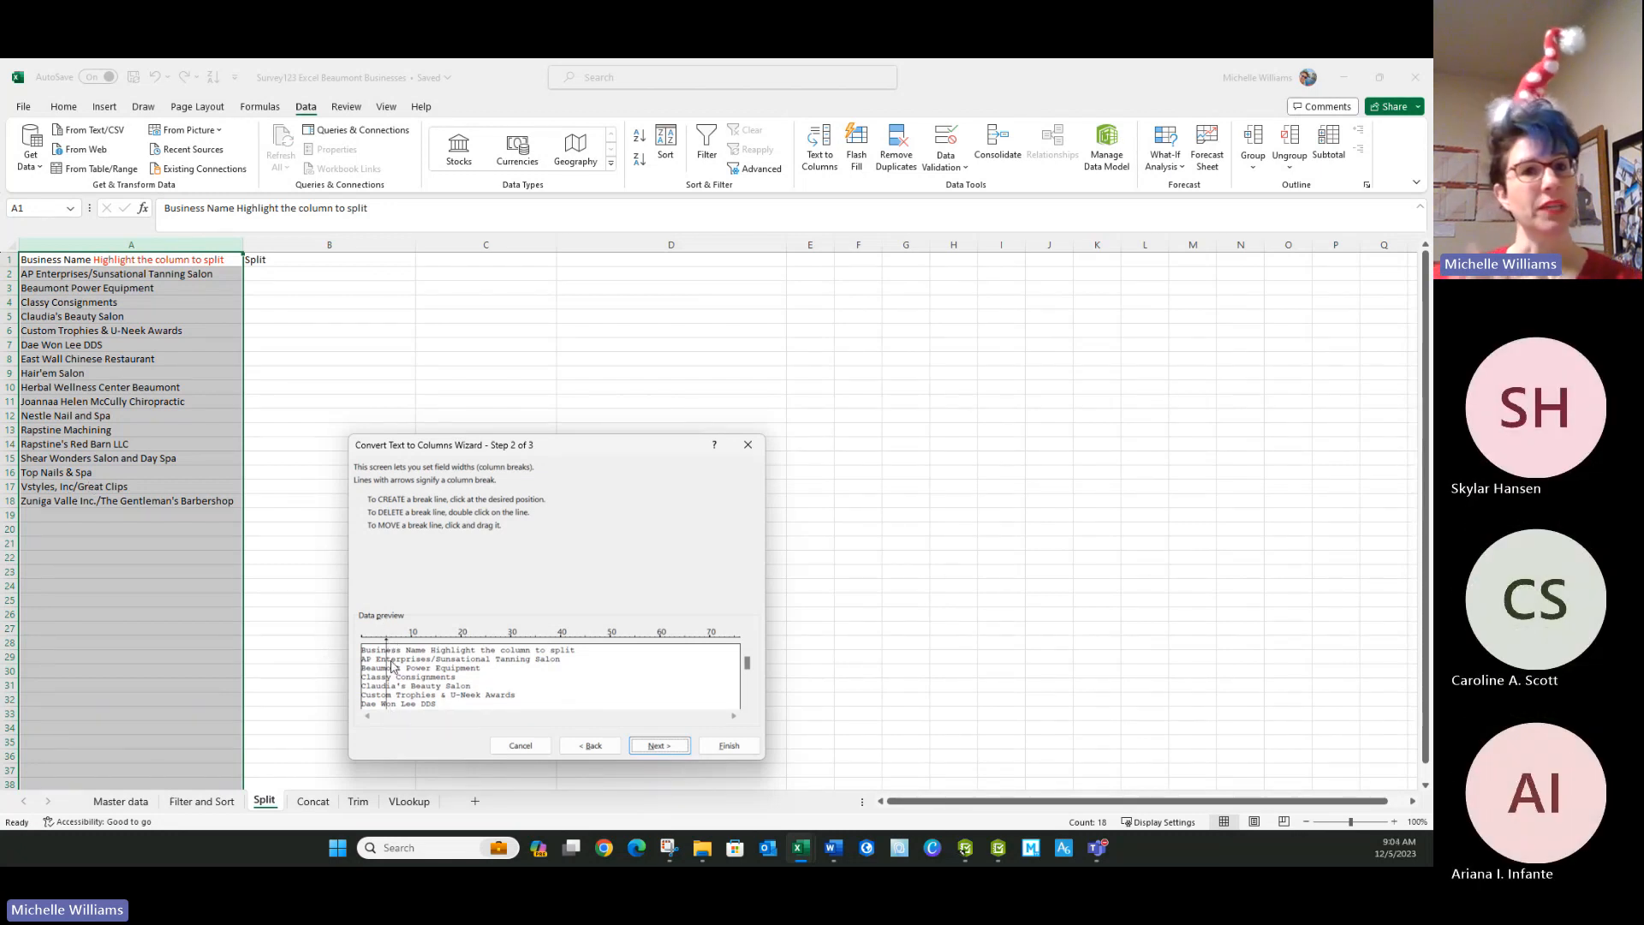
left_click(591, 745)
Step: Choose Delimited, clear Tab and use "/" as the Other delimiter, then continue to the last wizard page
left_click(381, 531)
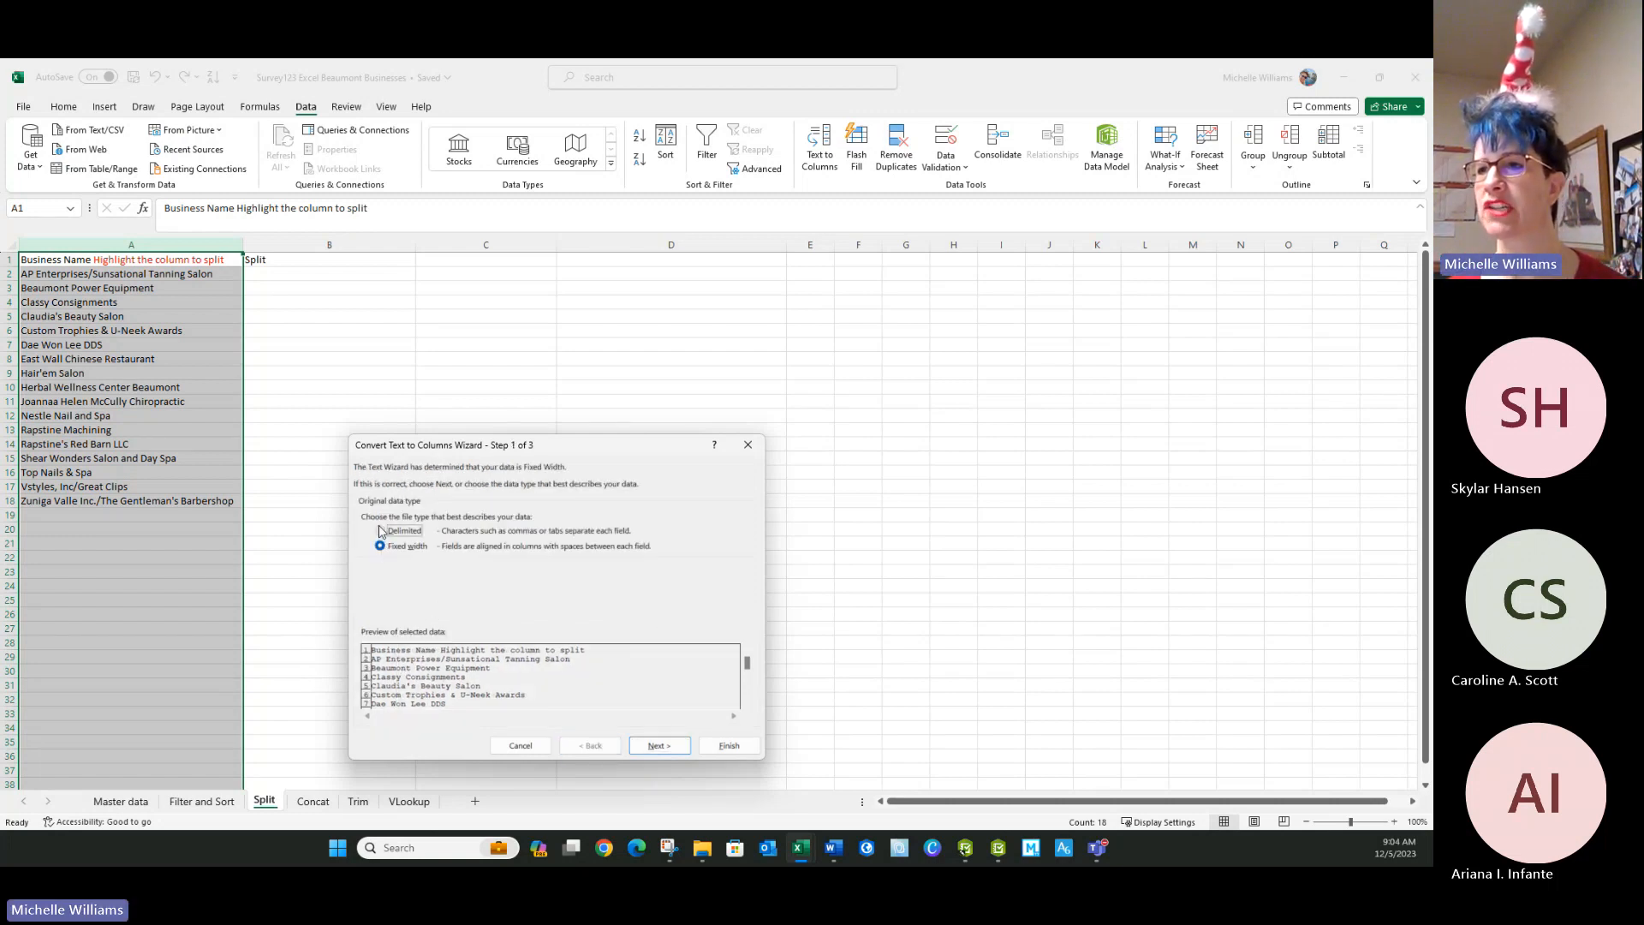
left_click(655, 746)
left_click(365, 566)
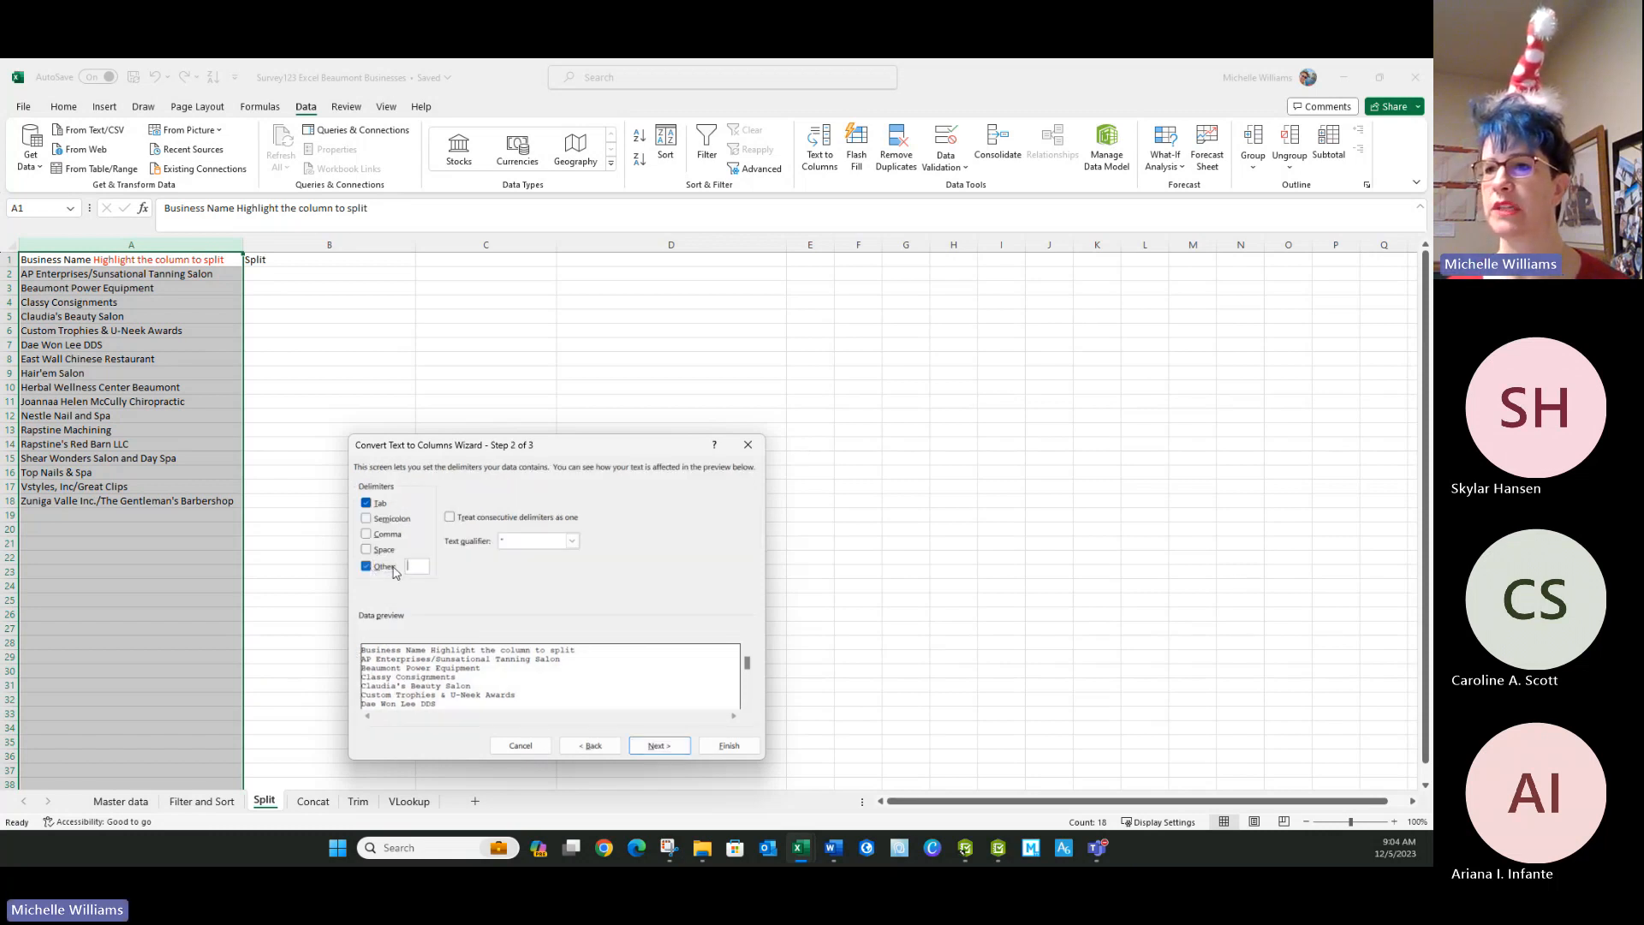
left_click(366, 503)
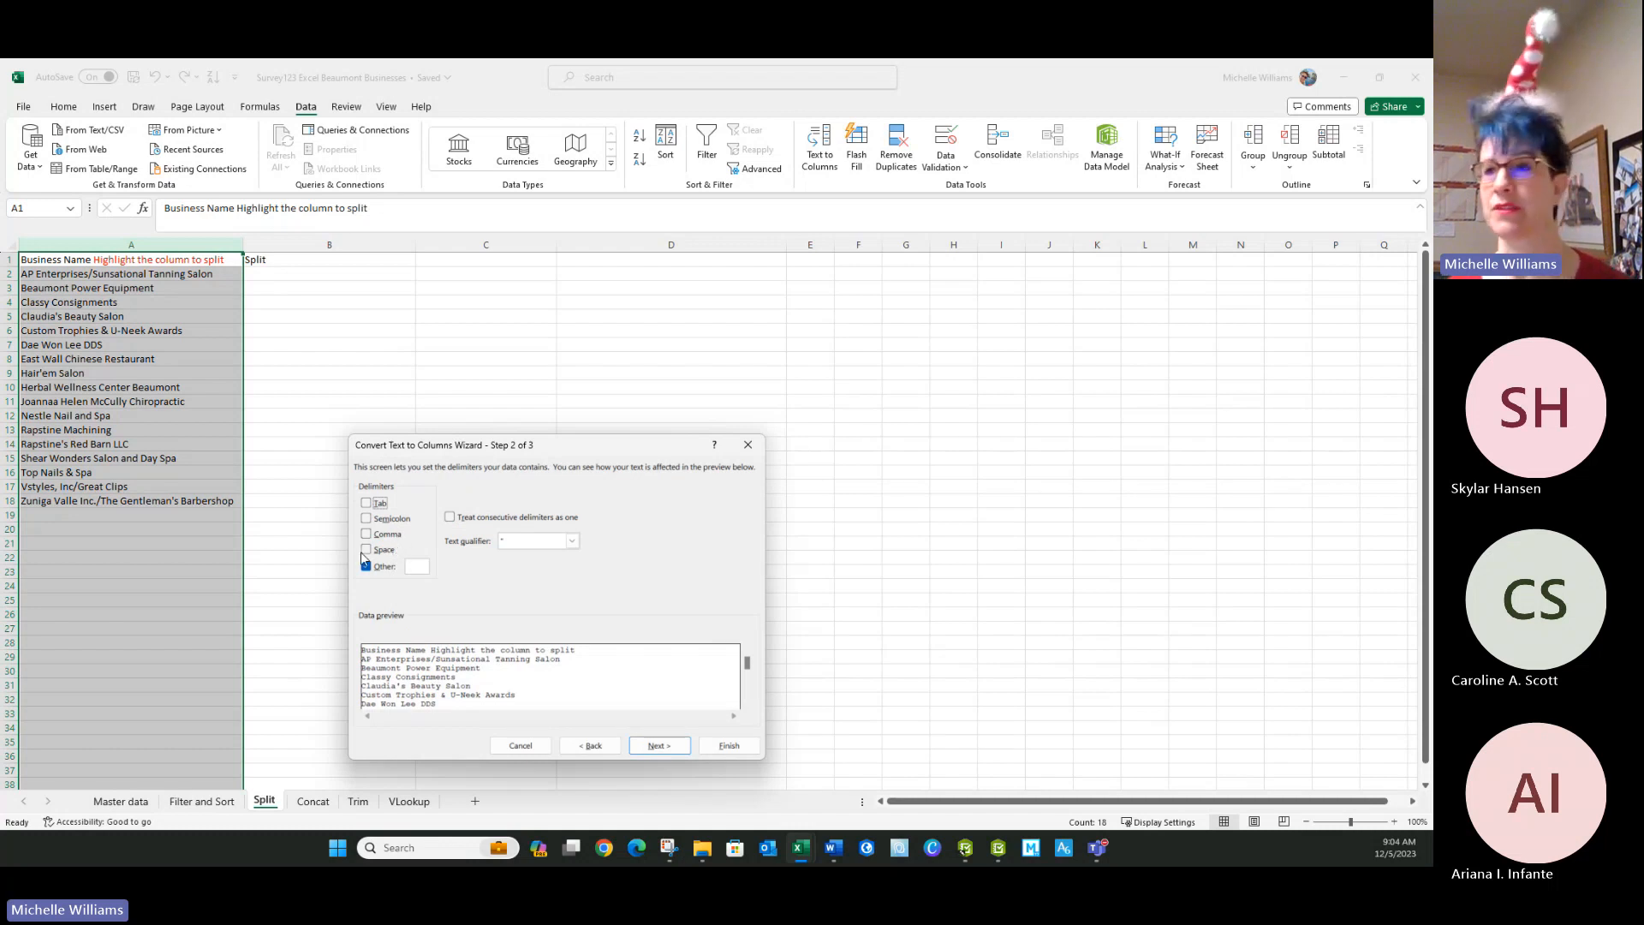
left_click(420, 567)
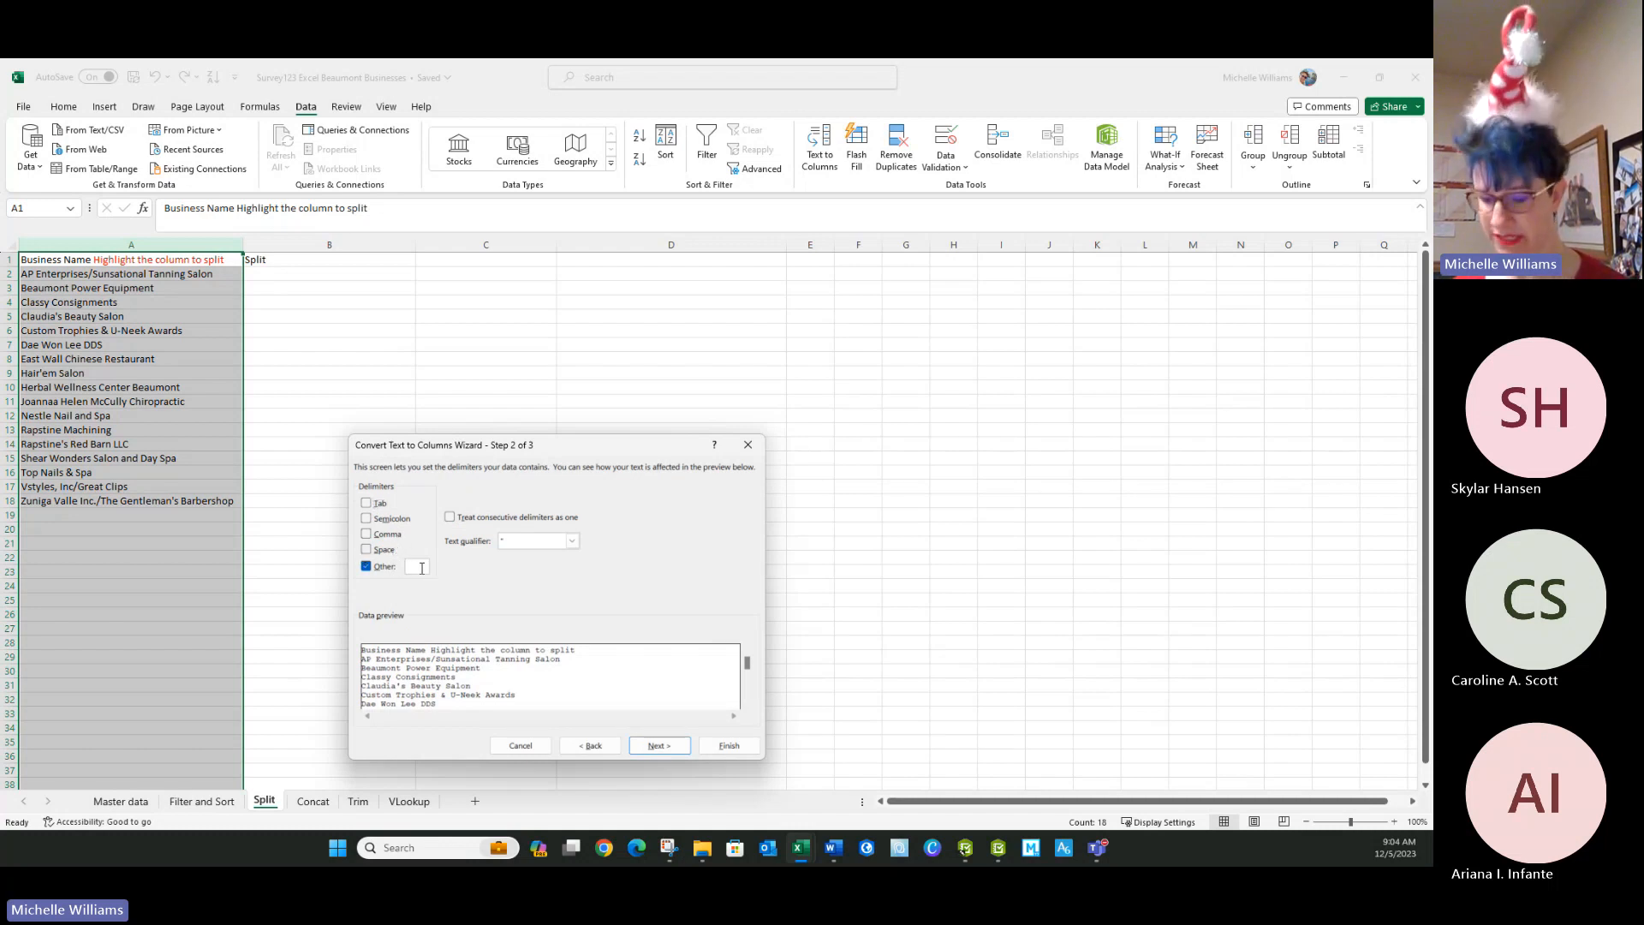
type("/")
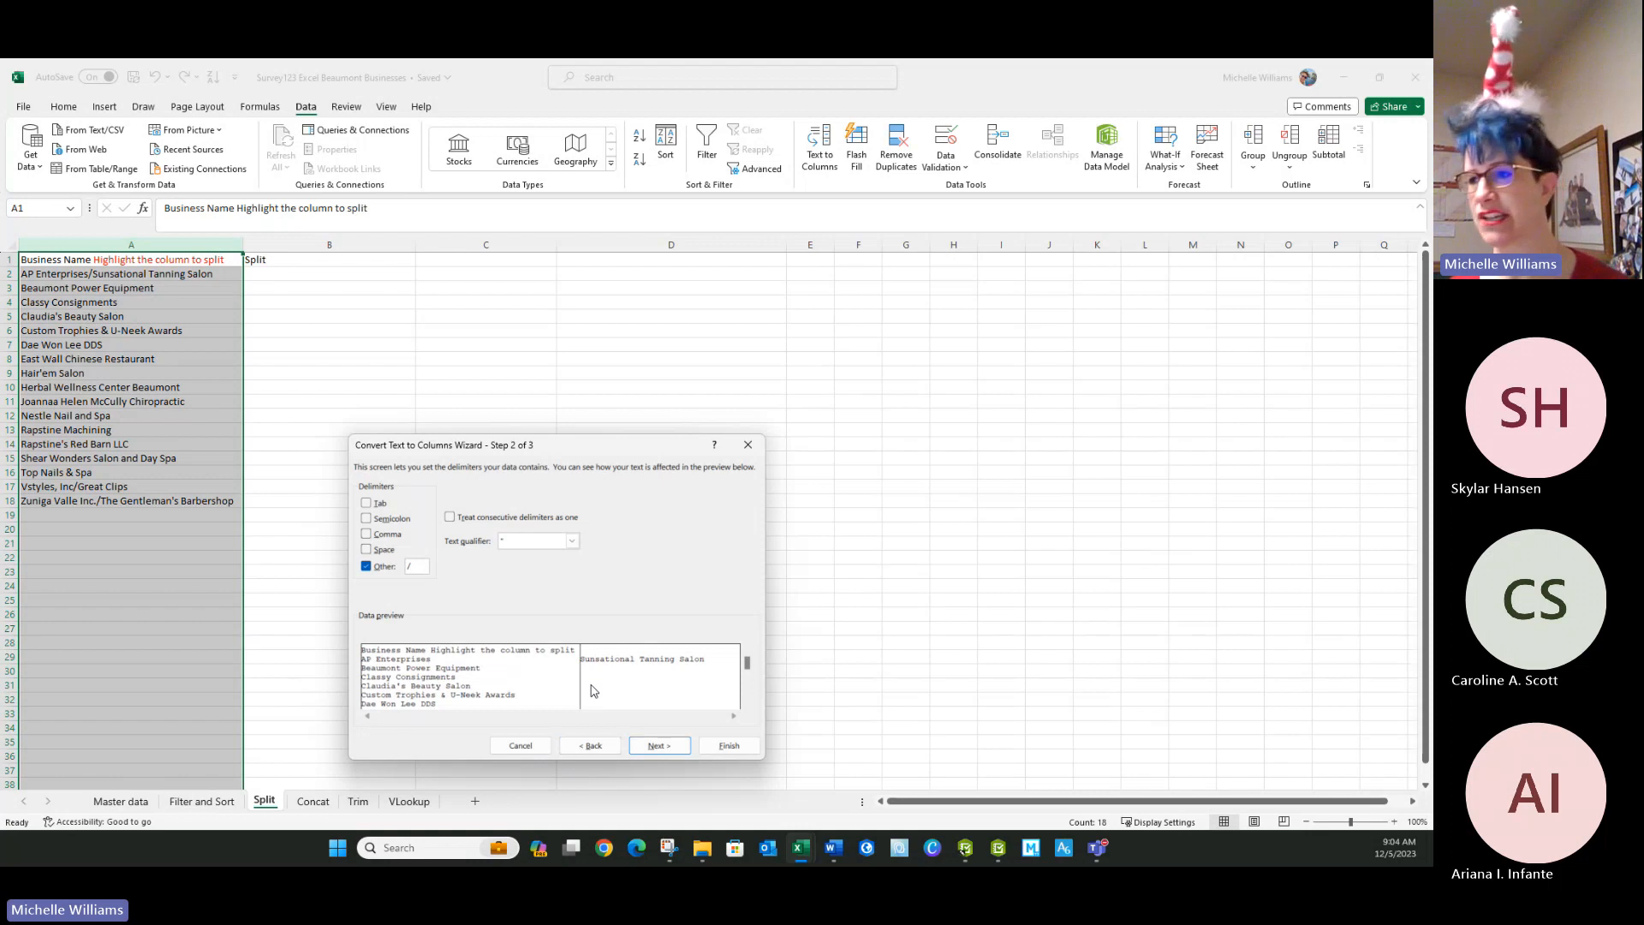
left_click_drag(747, 664, 750, 690)
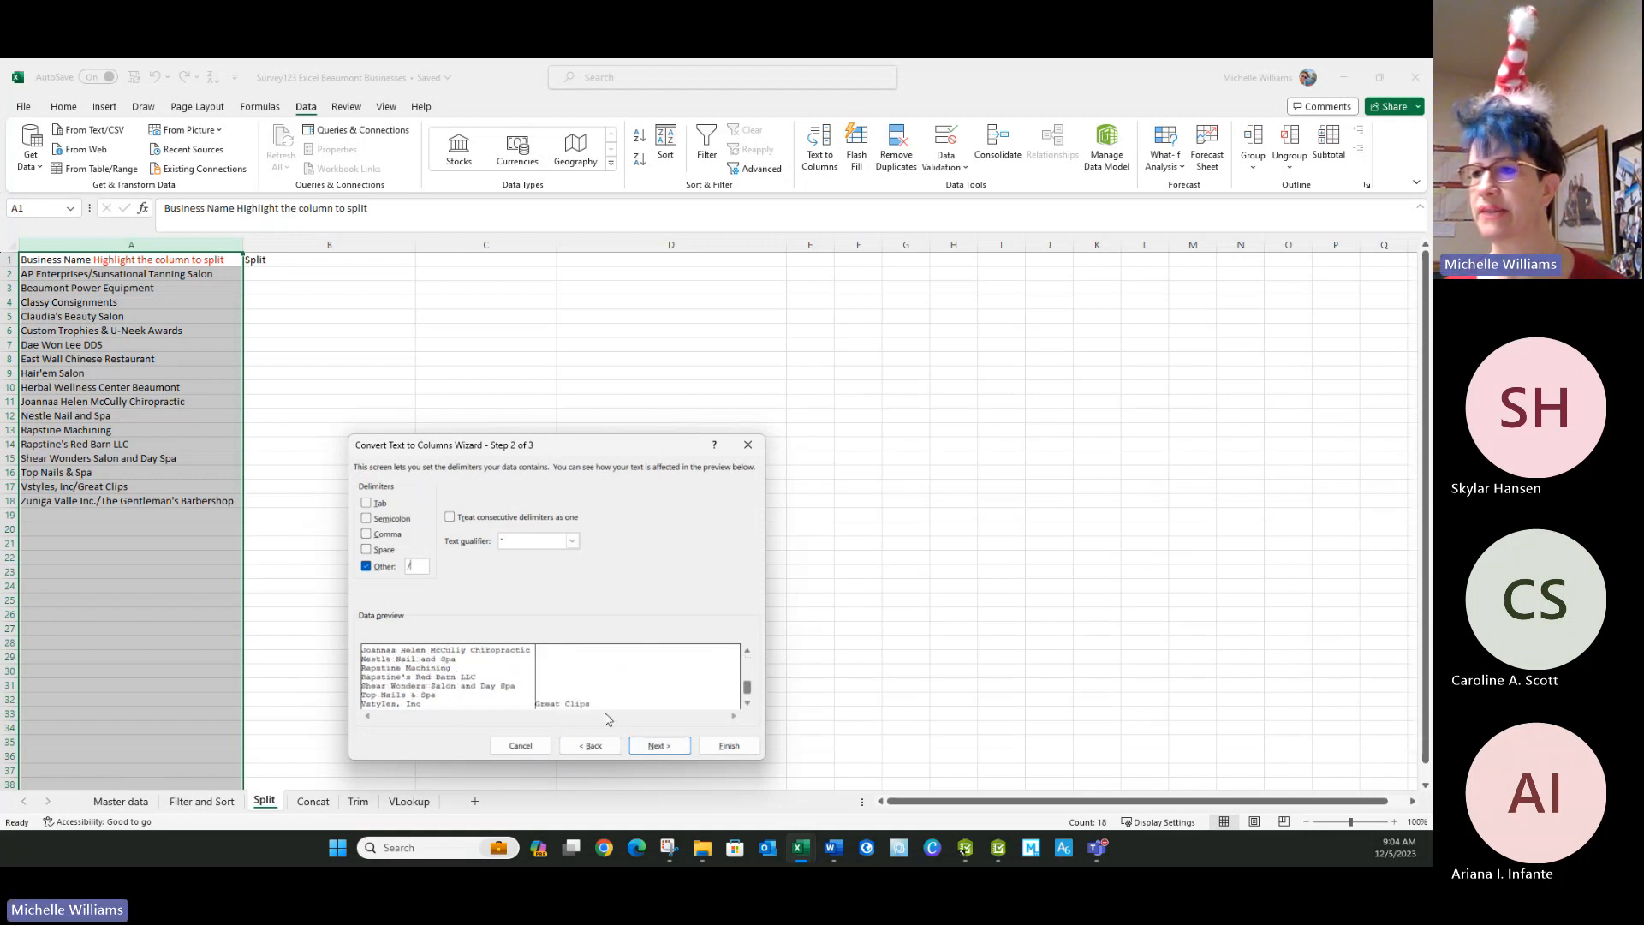
left_click(658, 746)
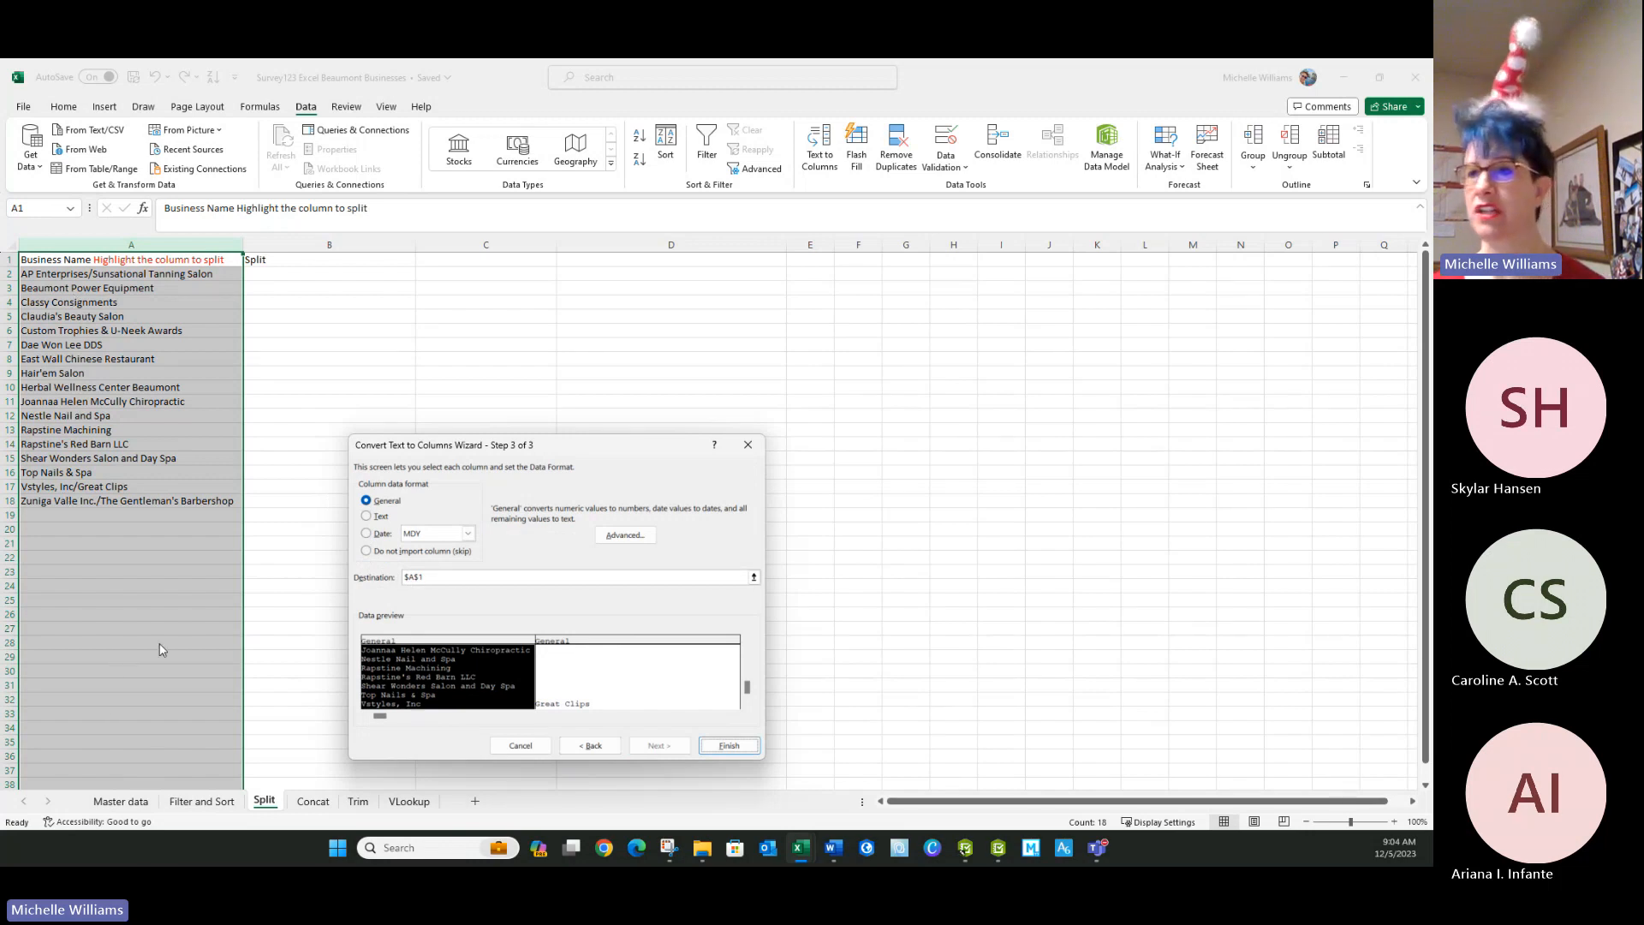
Step: Set the destination to $B$1, finish the split and accept replacing existing data
left_click(413, 578)
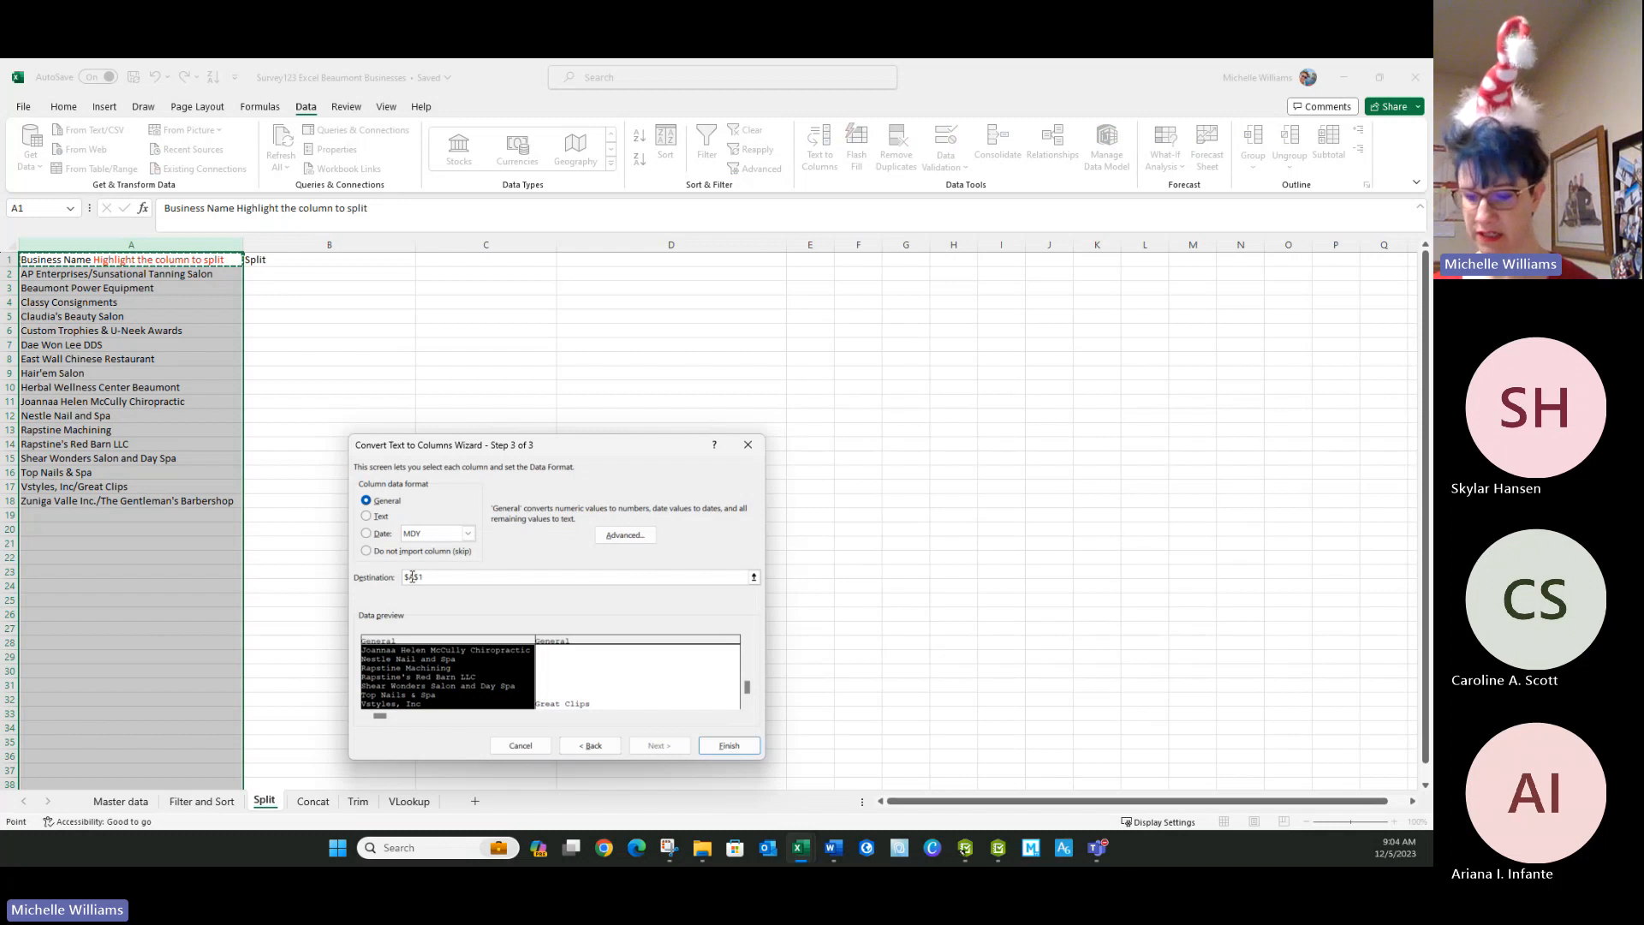
key("BackSpace")
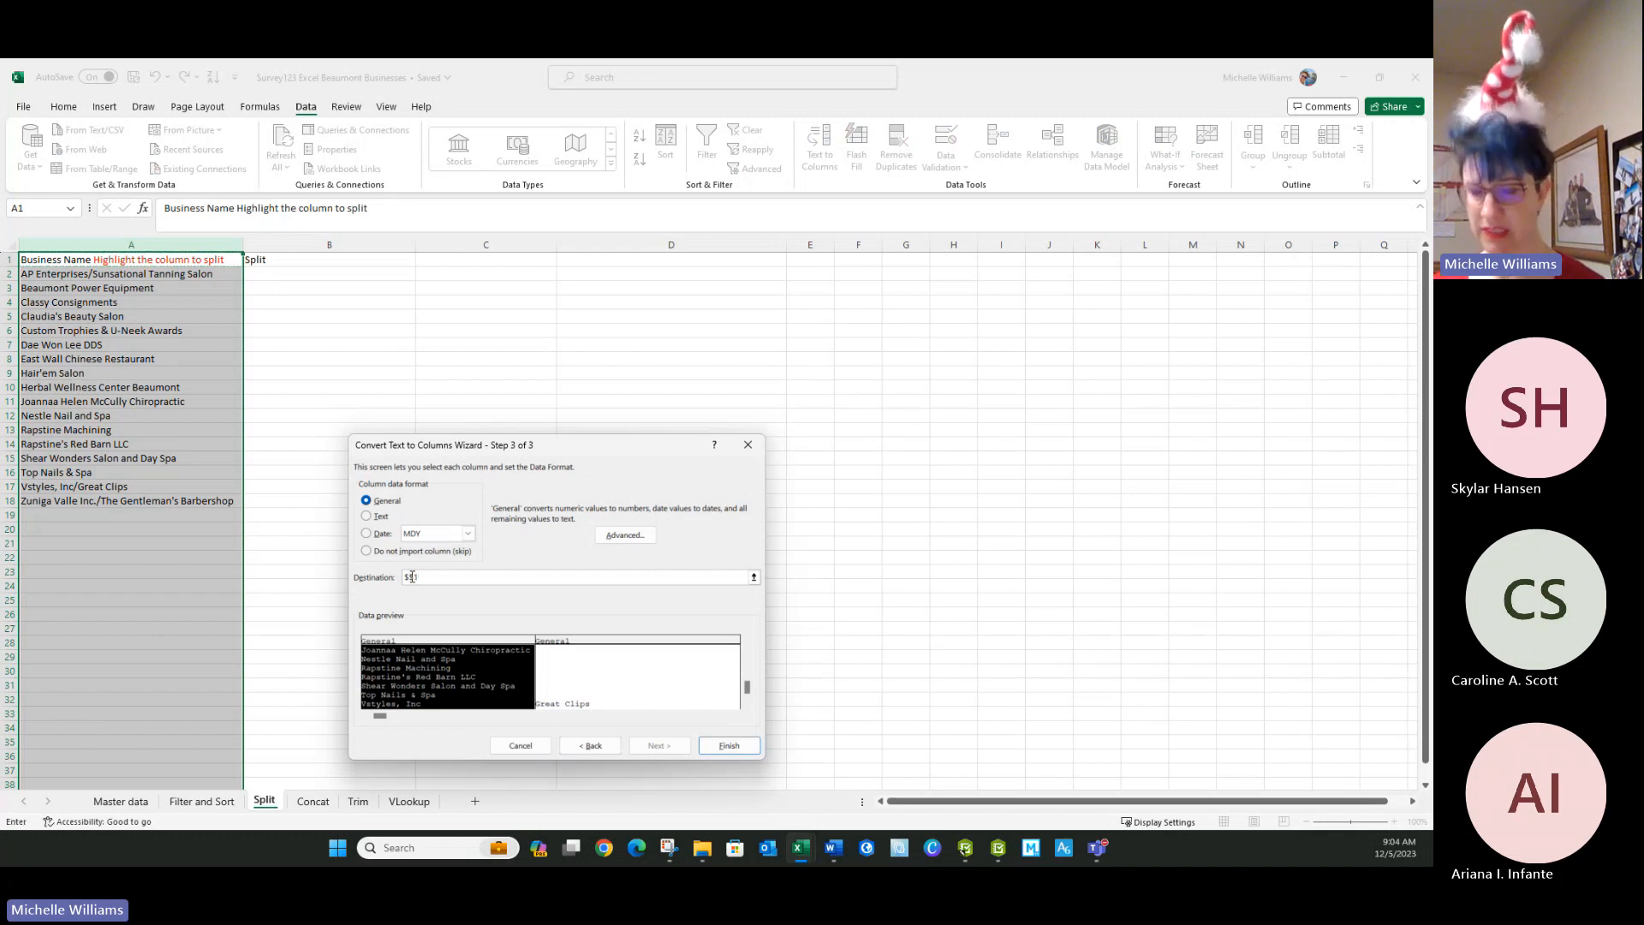
type("B")
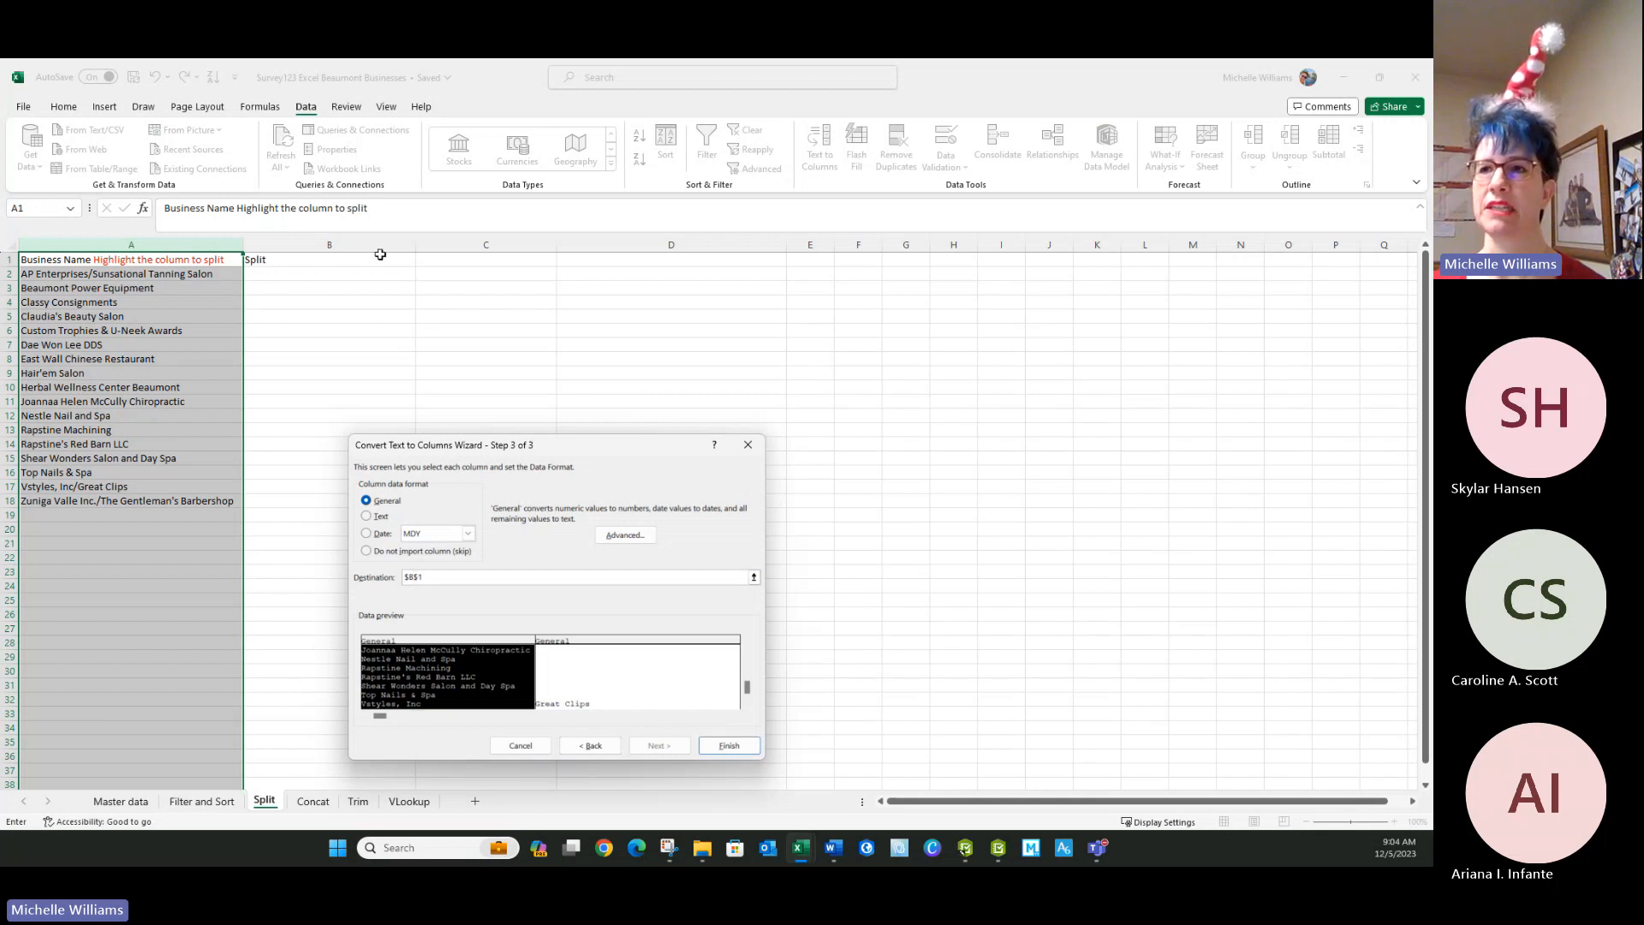
left_click(729, 745)
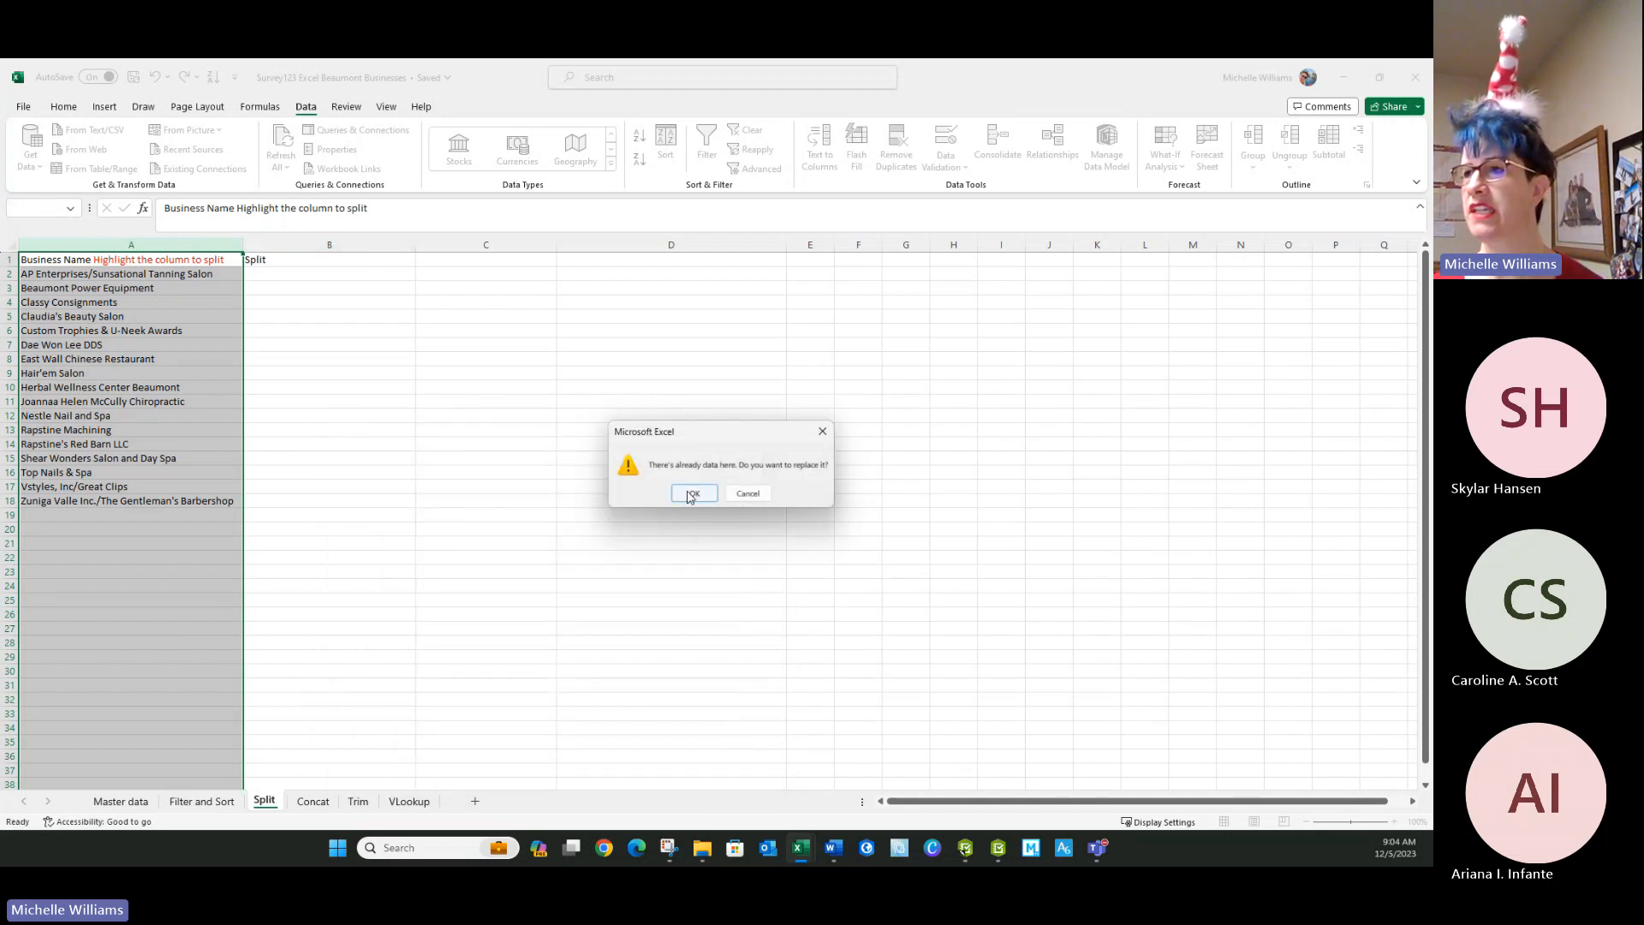
left_click(691, 495)
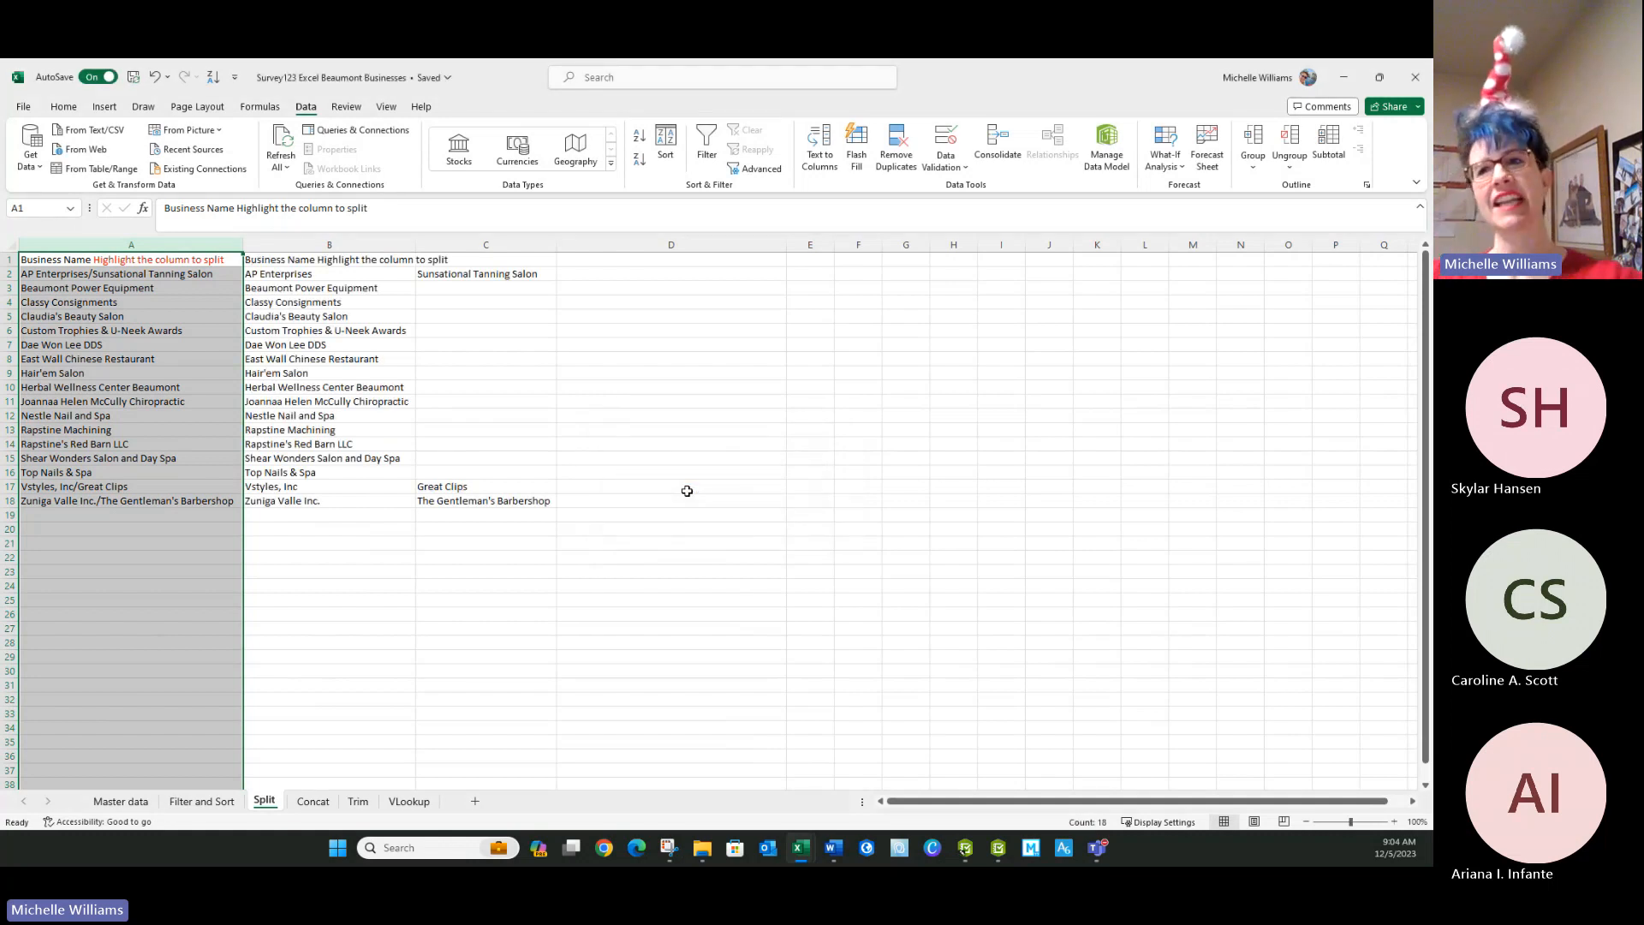
Step: Widen column B to fit the split business names
left_click_drag(416, 245, 471, 253)
left_click(438, 641)
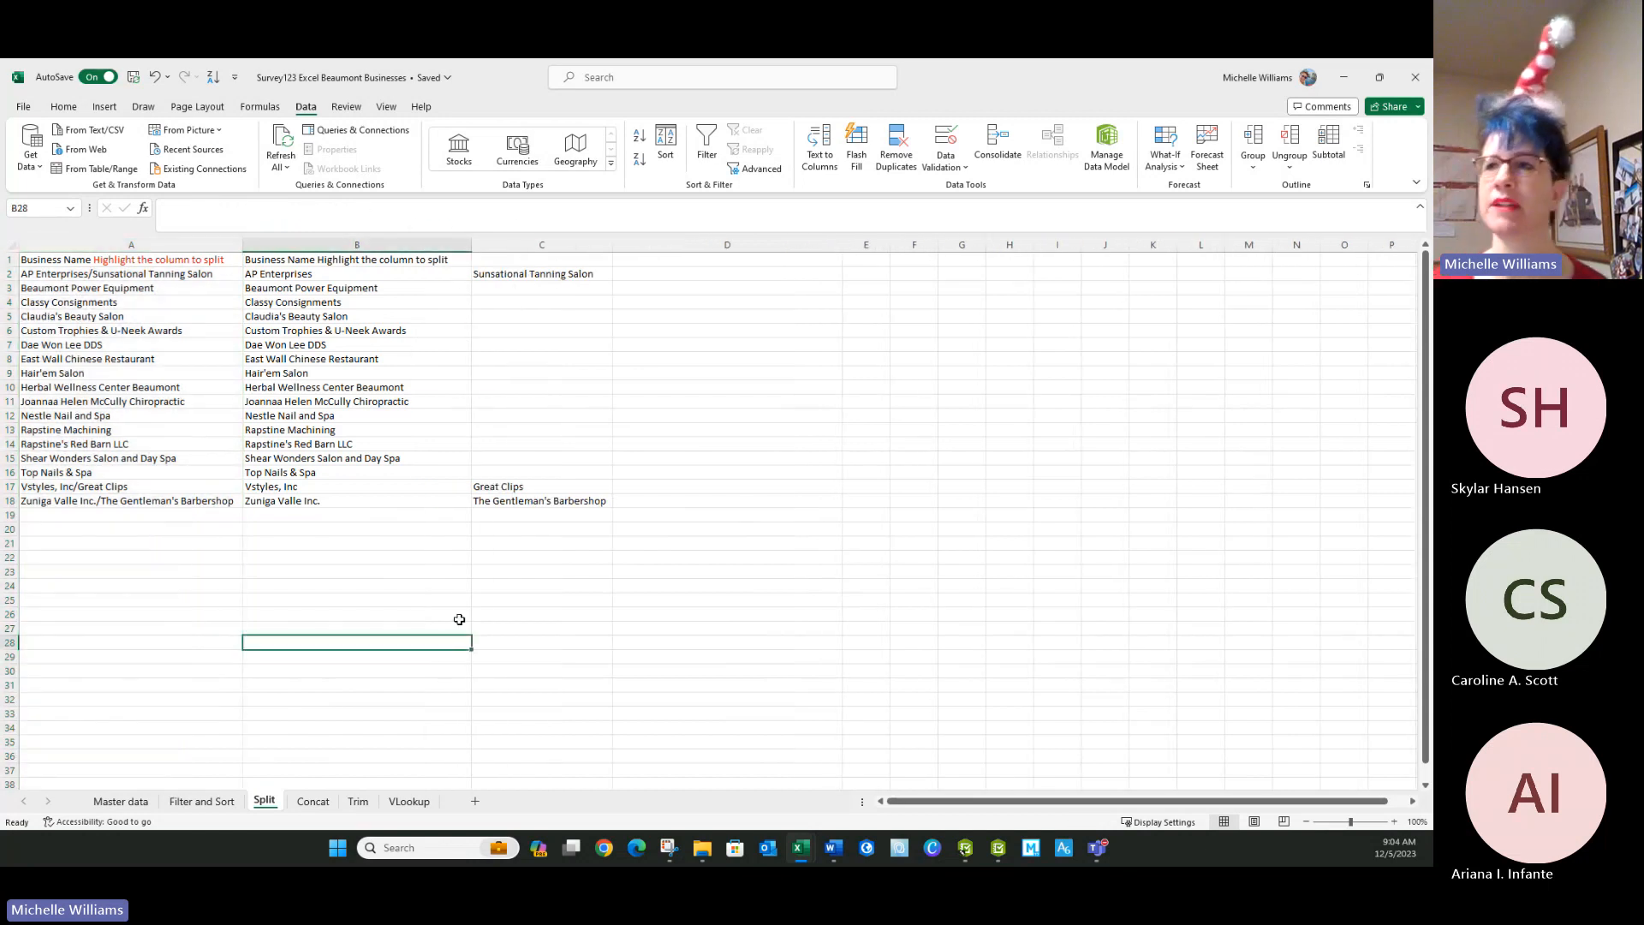
left_click(512, 264)
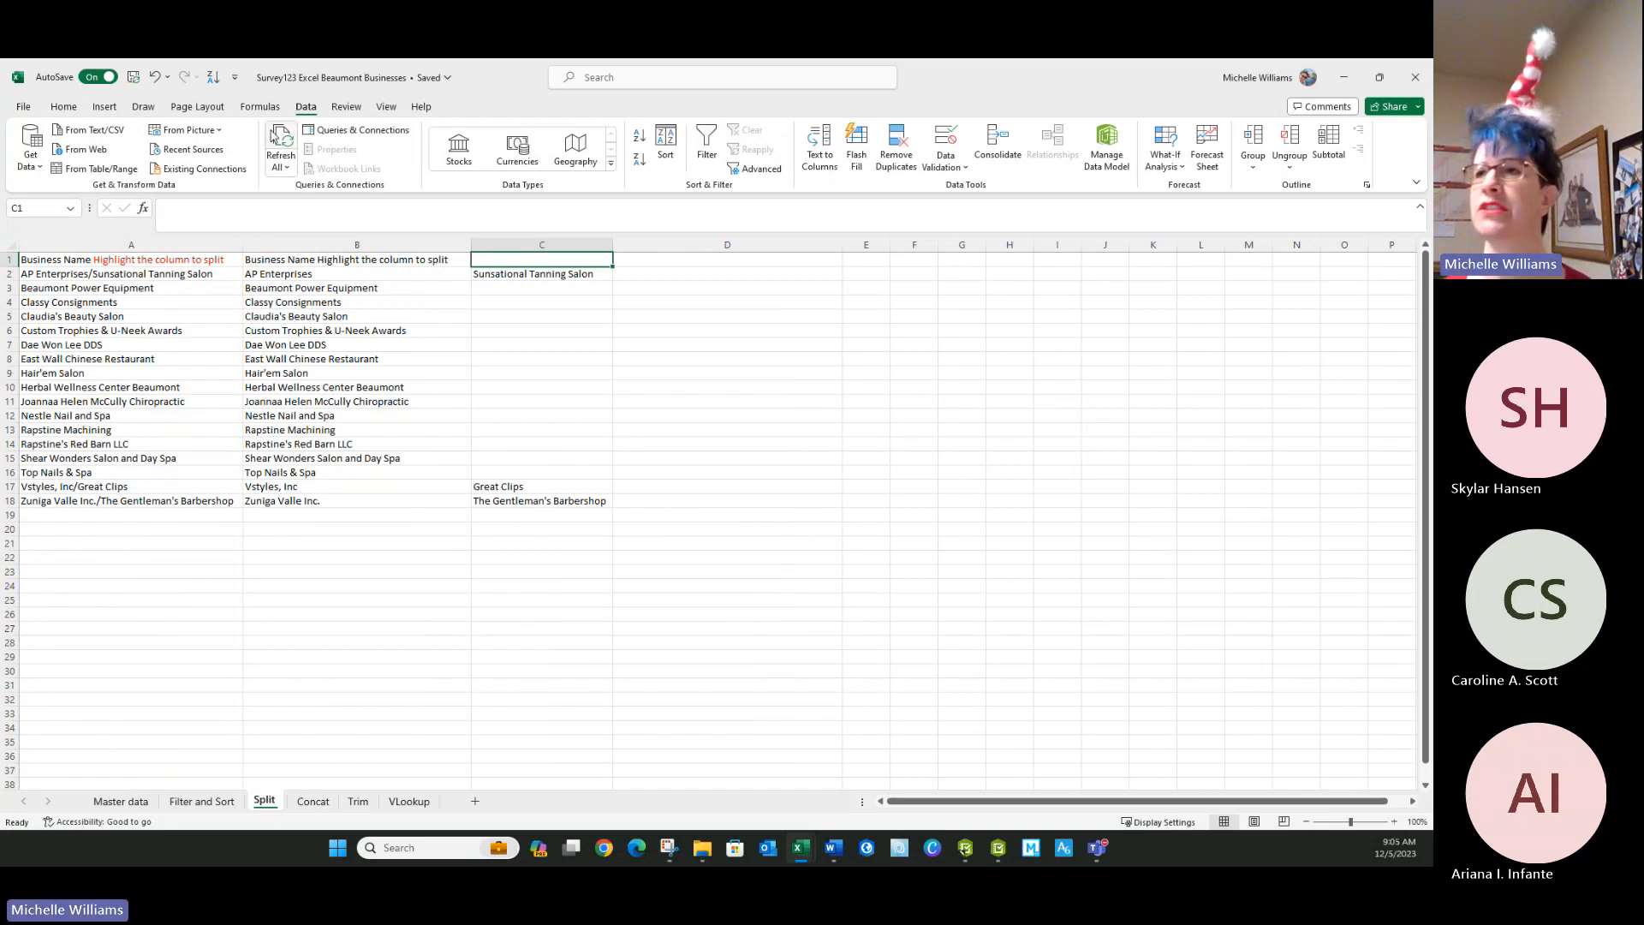
left_click(643, 139)
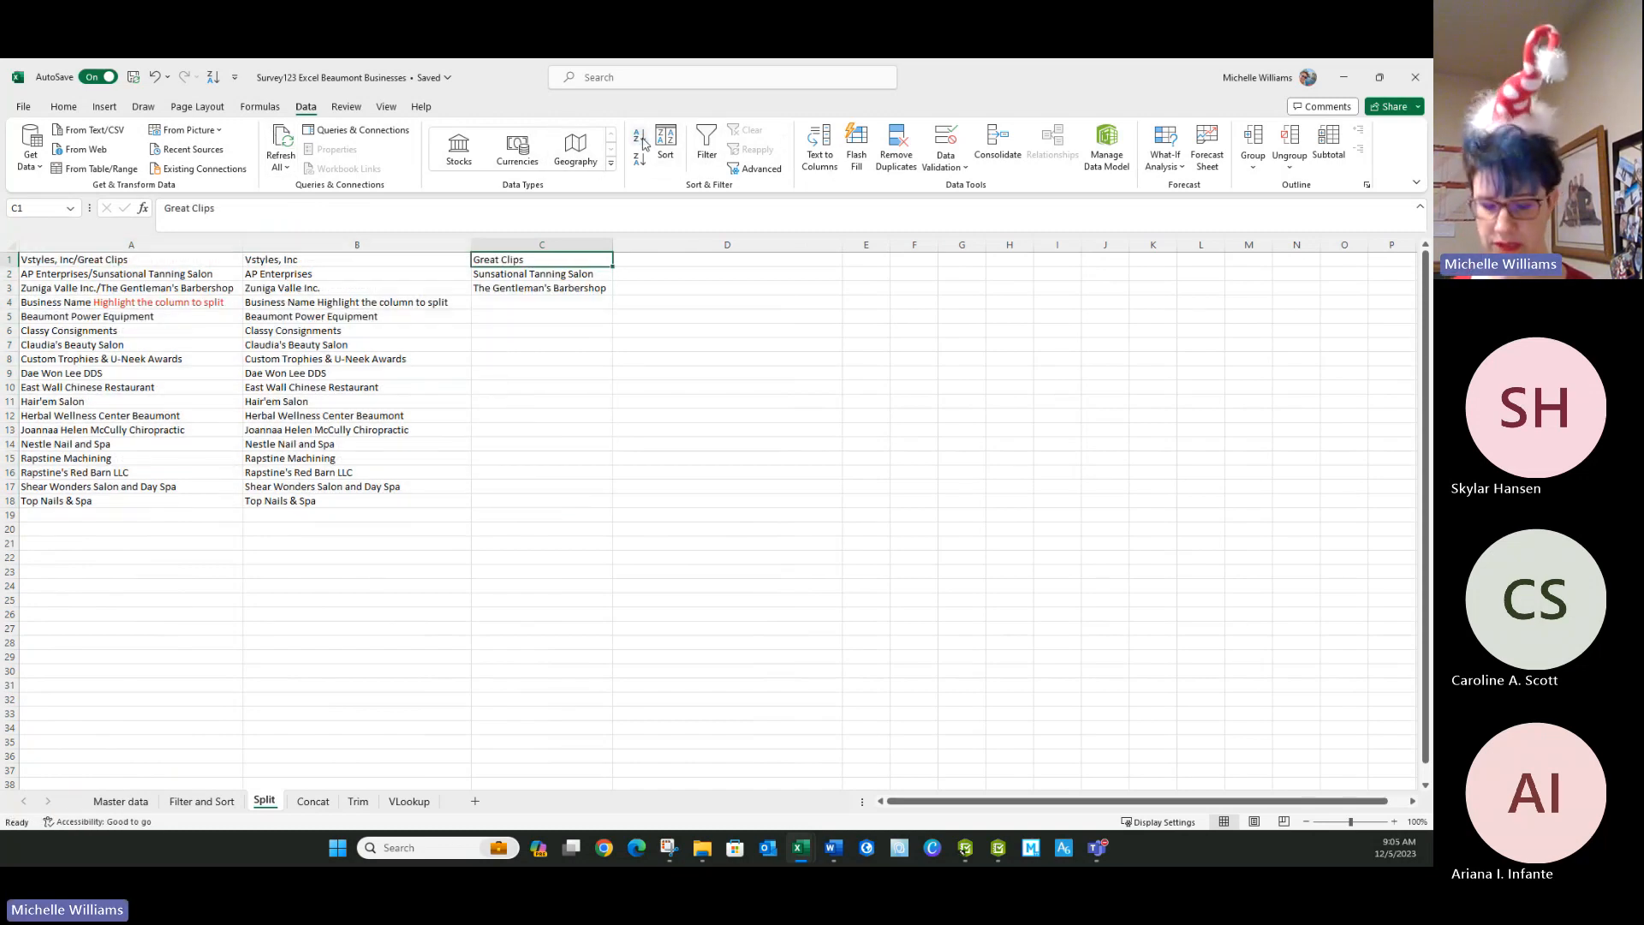
left_click(642, 139)
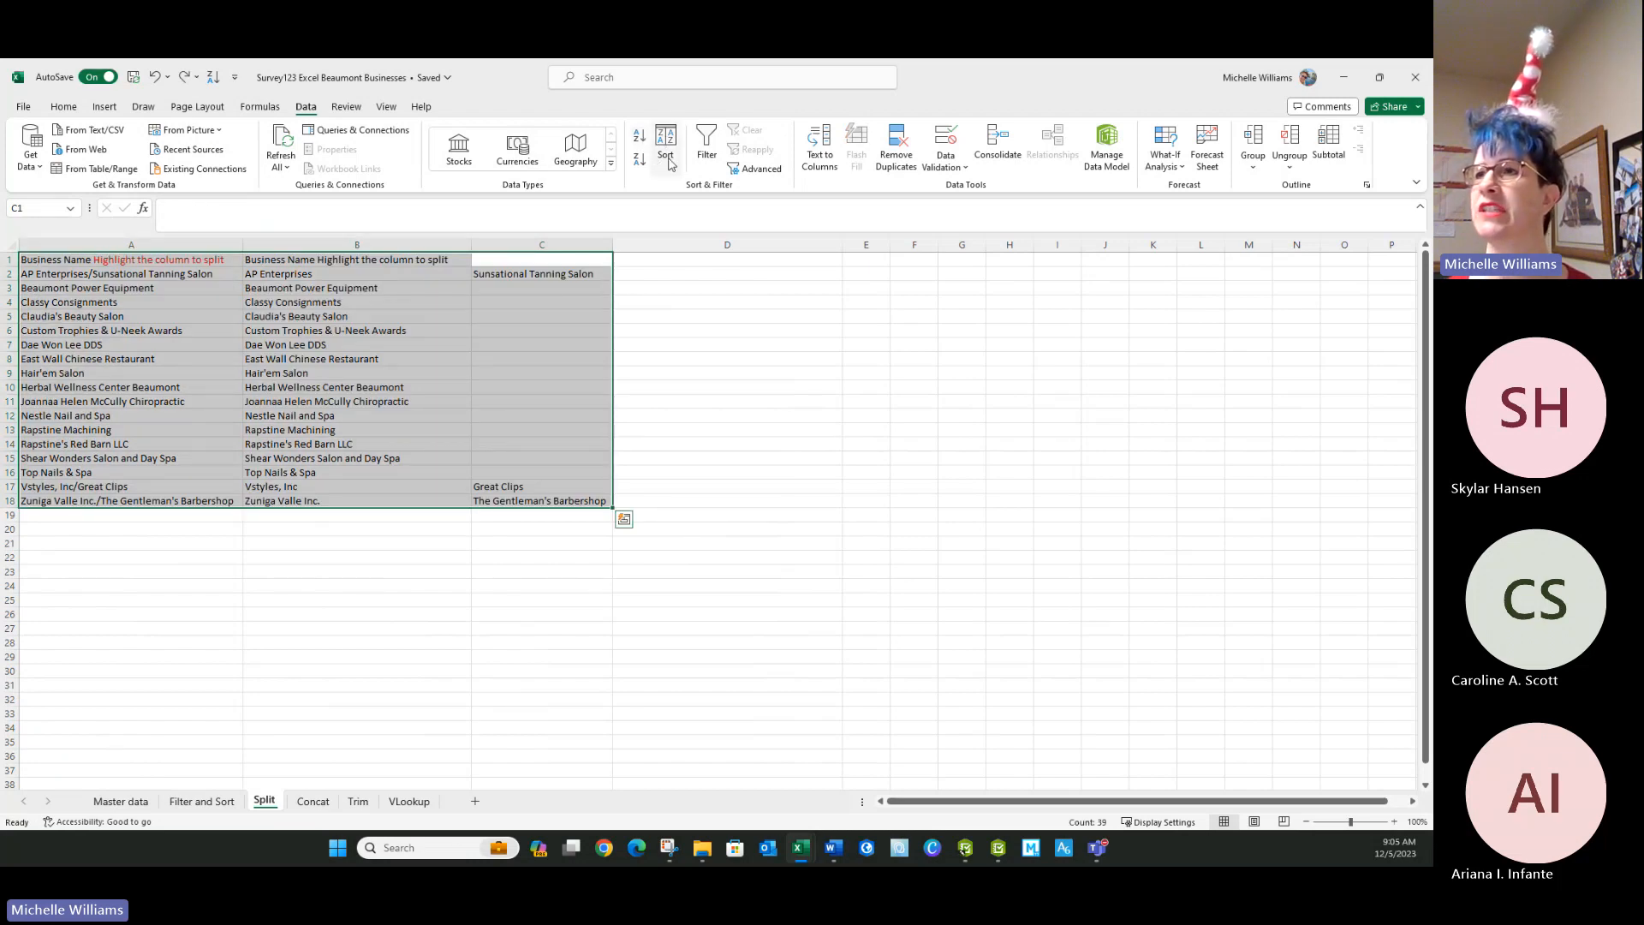
Step: Sort the table A to Z by Column C, treating the first row as headers
left_click(666, 144)
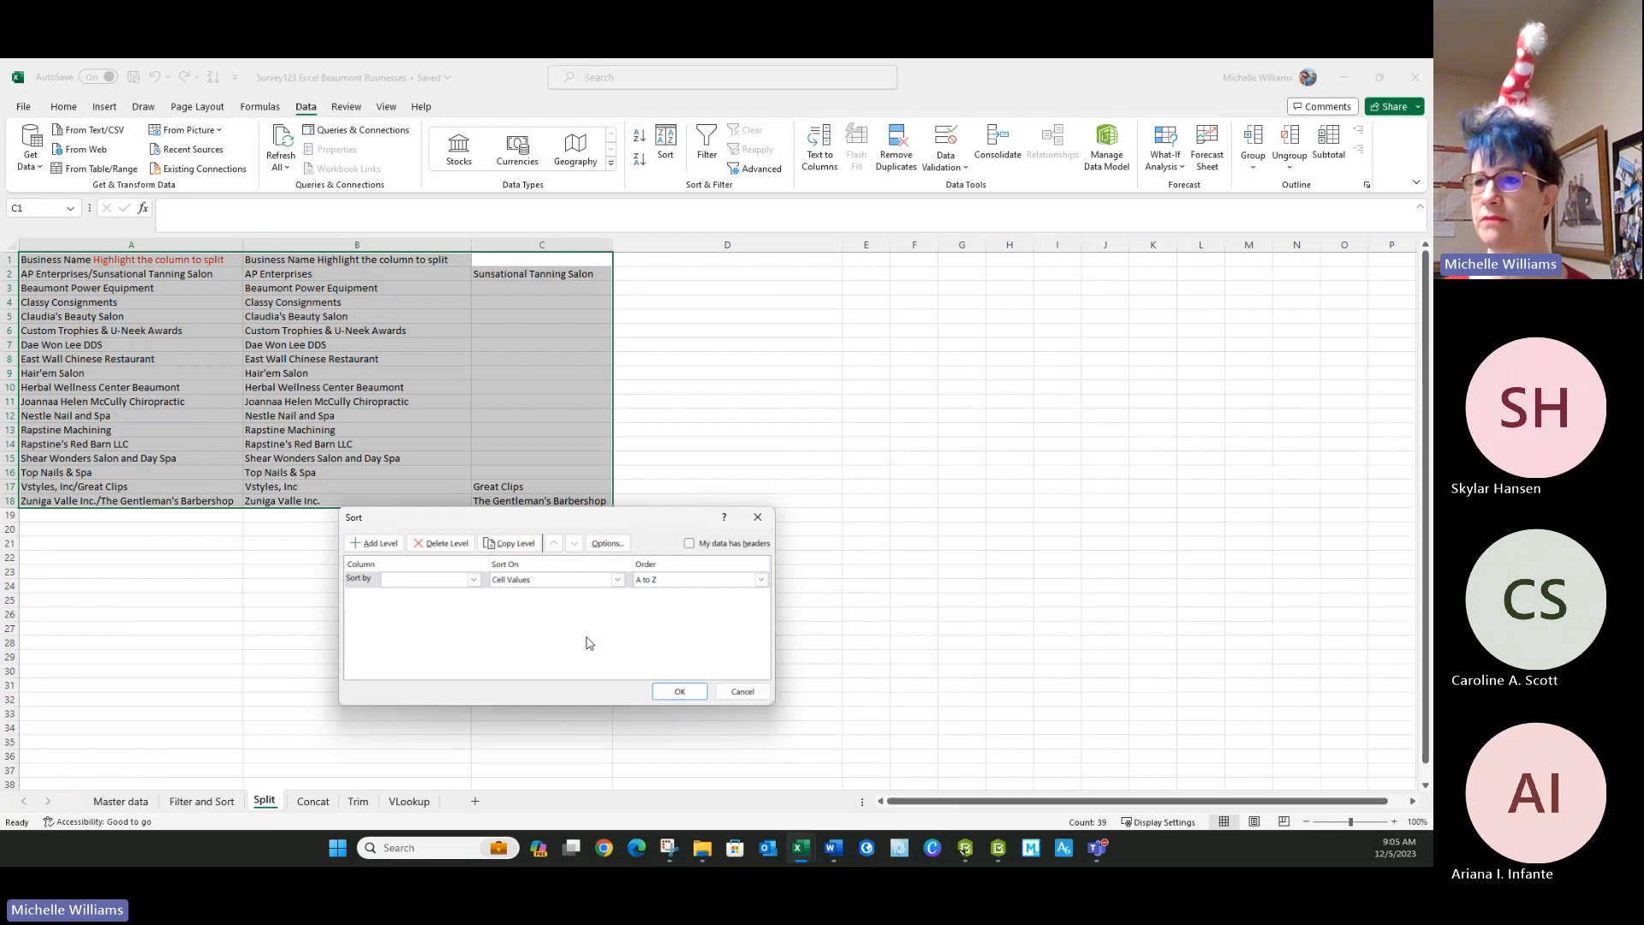
left_click(689, 545)
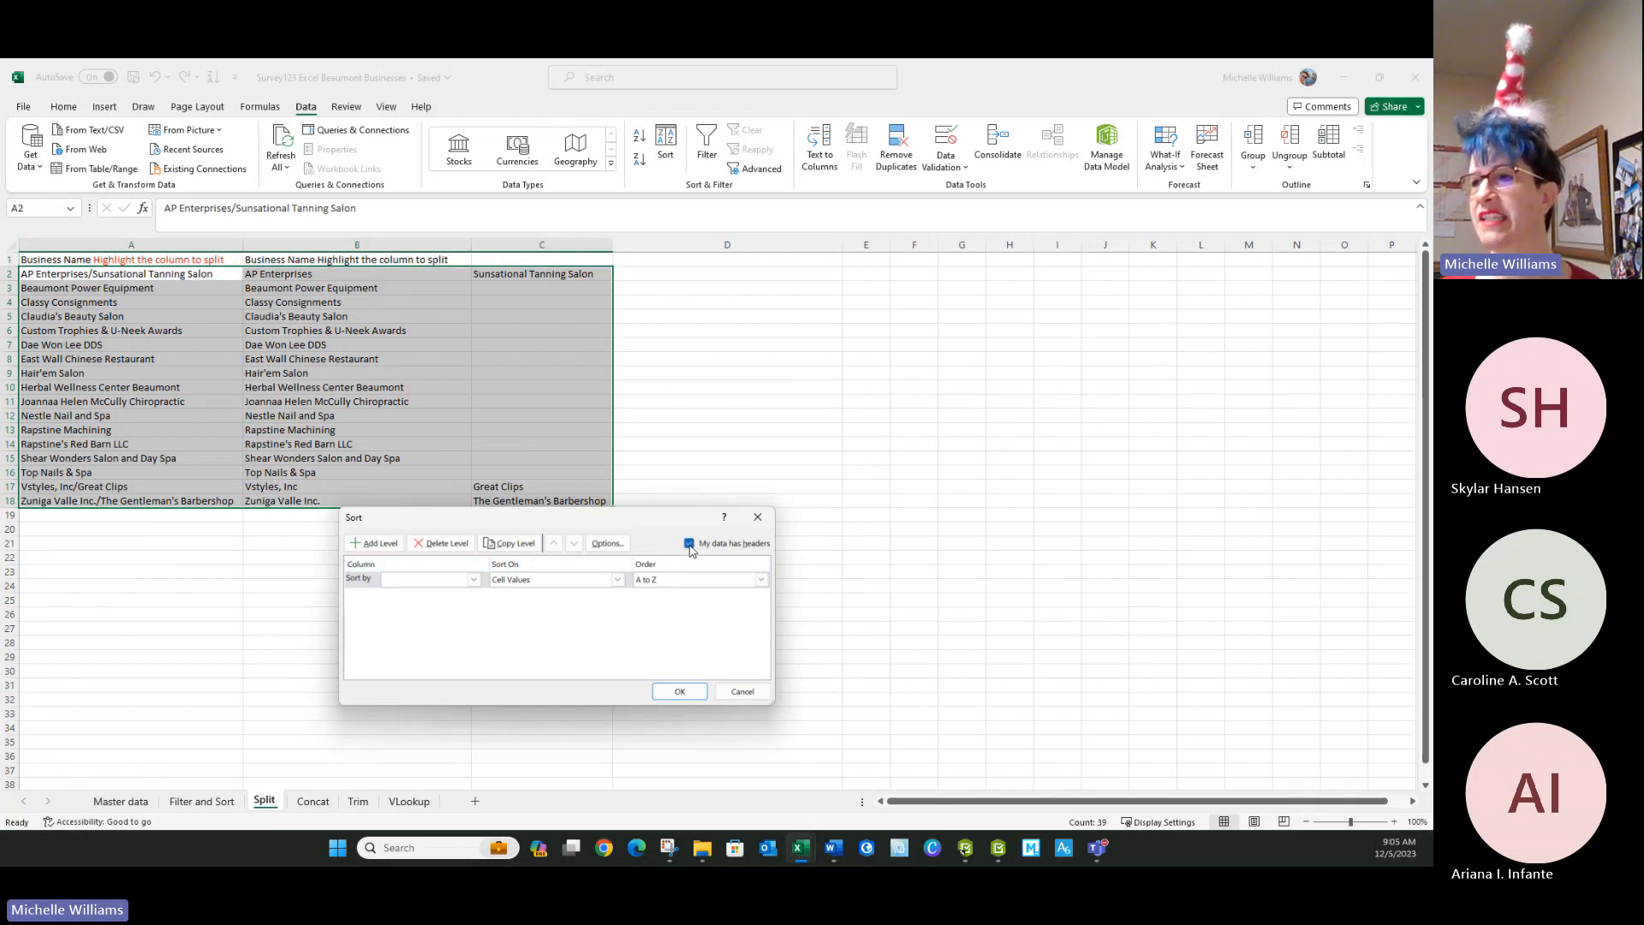
left_click(475, 581)
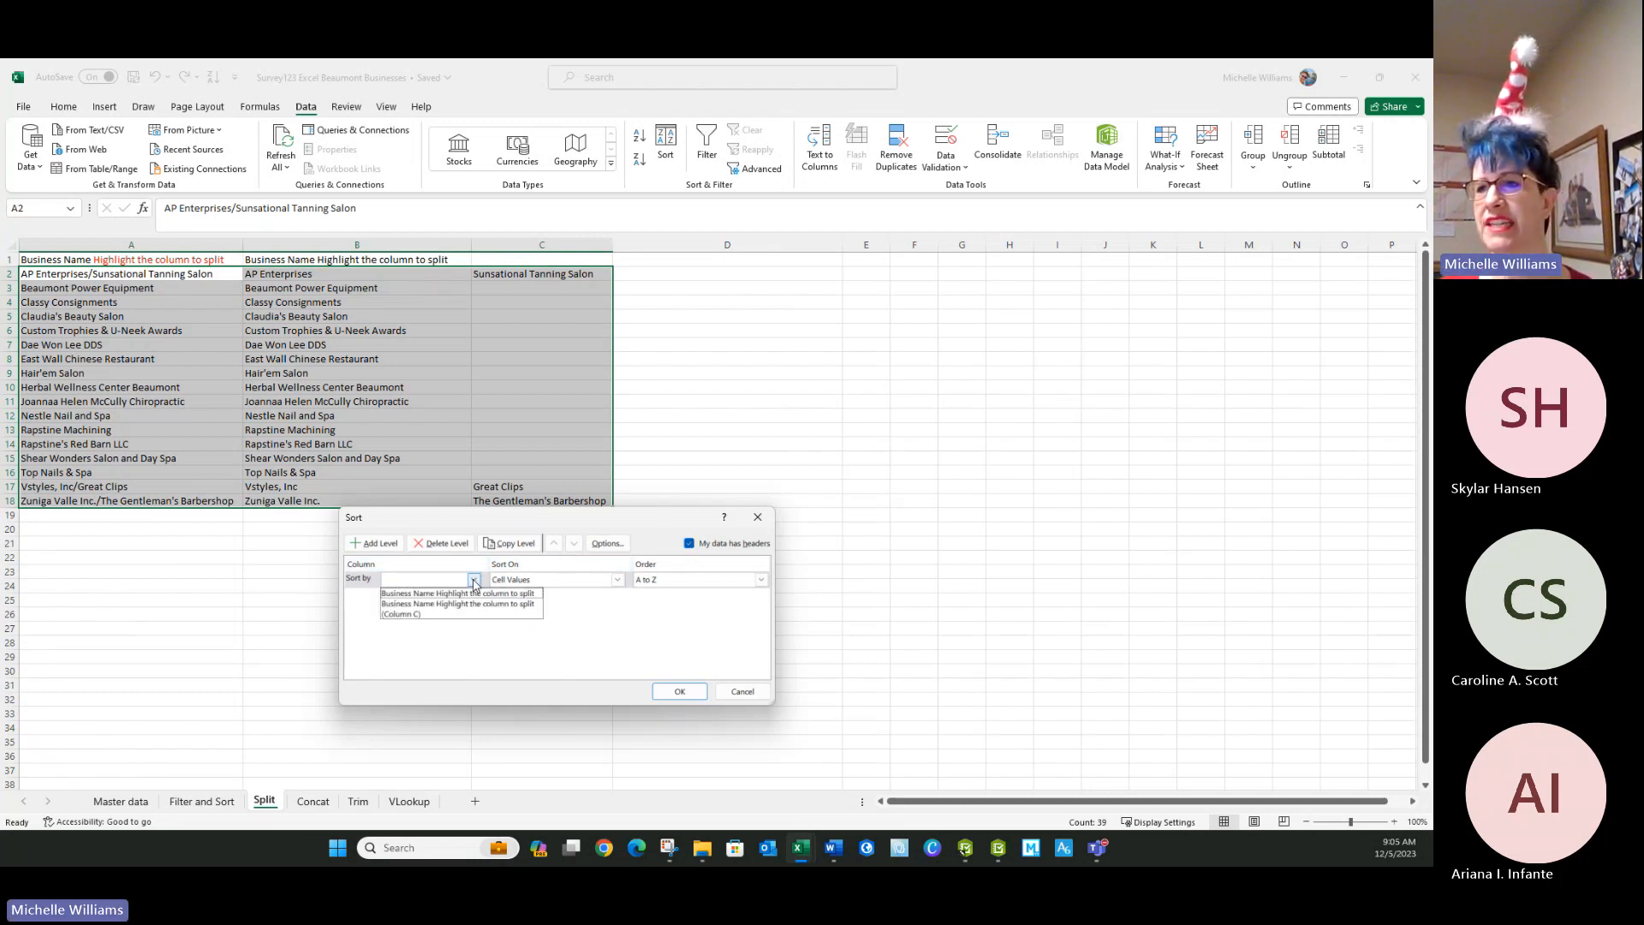
left_click(394, 624)
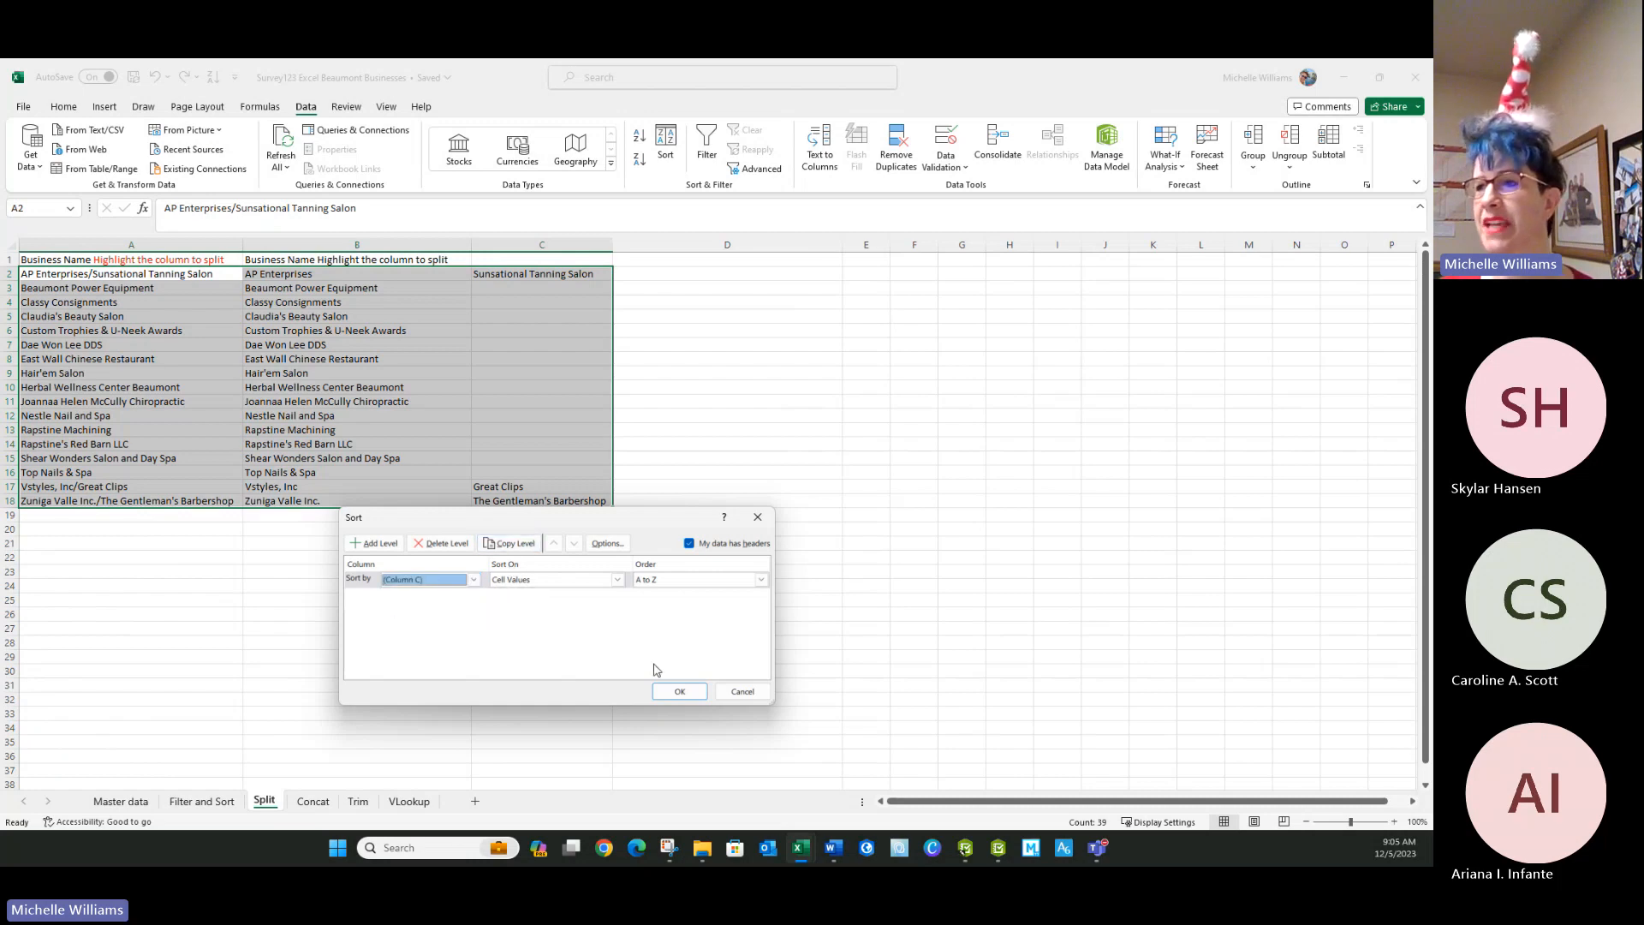
left_click(673, 689)
Step: Copy the second-part names in C2:C4 and paste them into B2:B4
left_click_drag(519, 278, 526, 302)
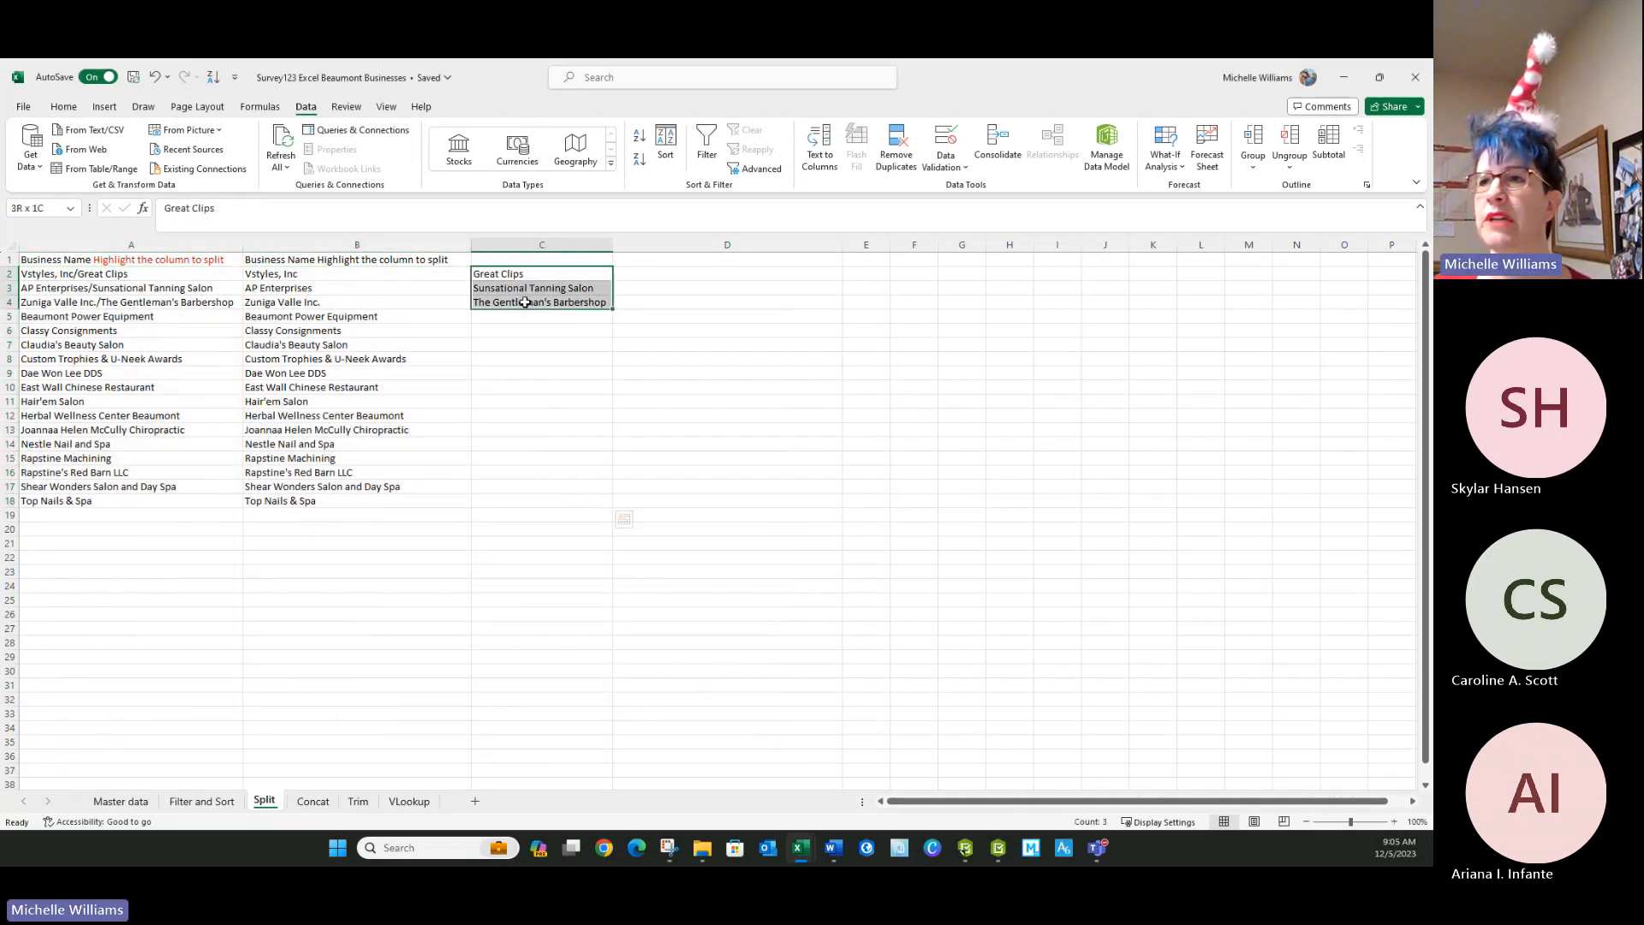
key("ctrl+q")
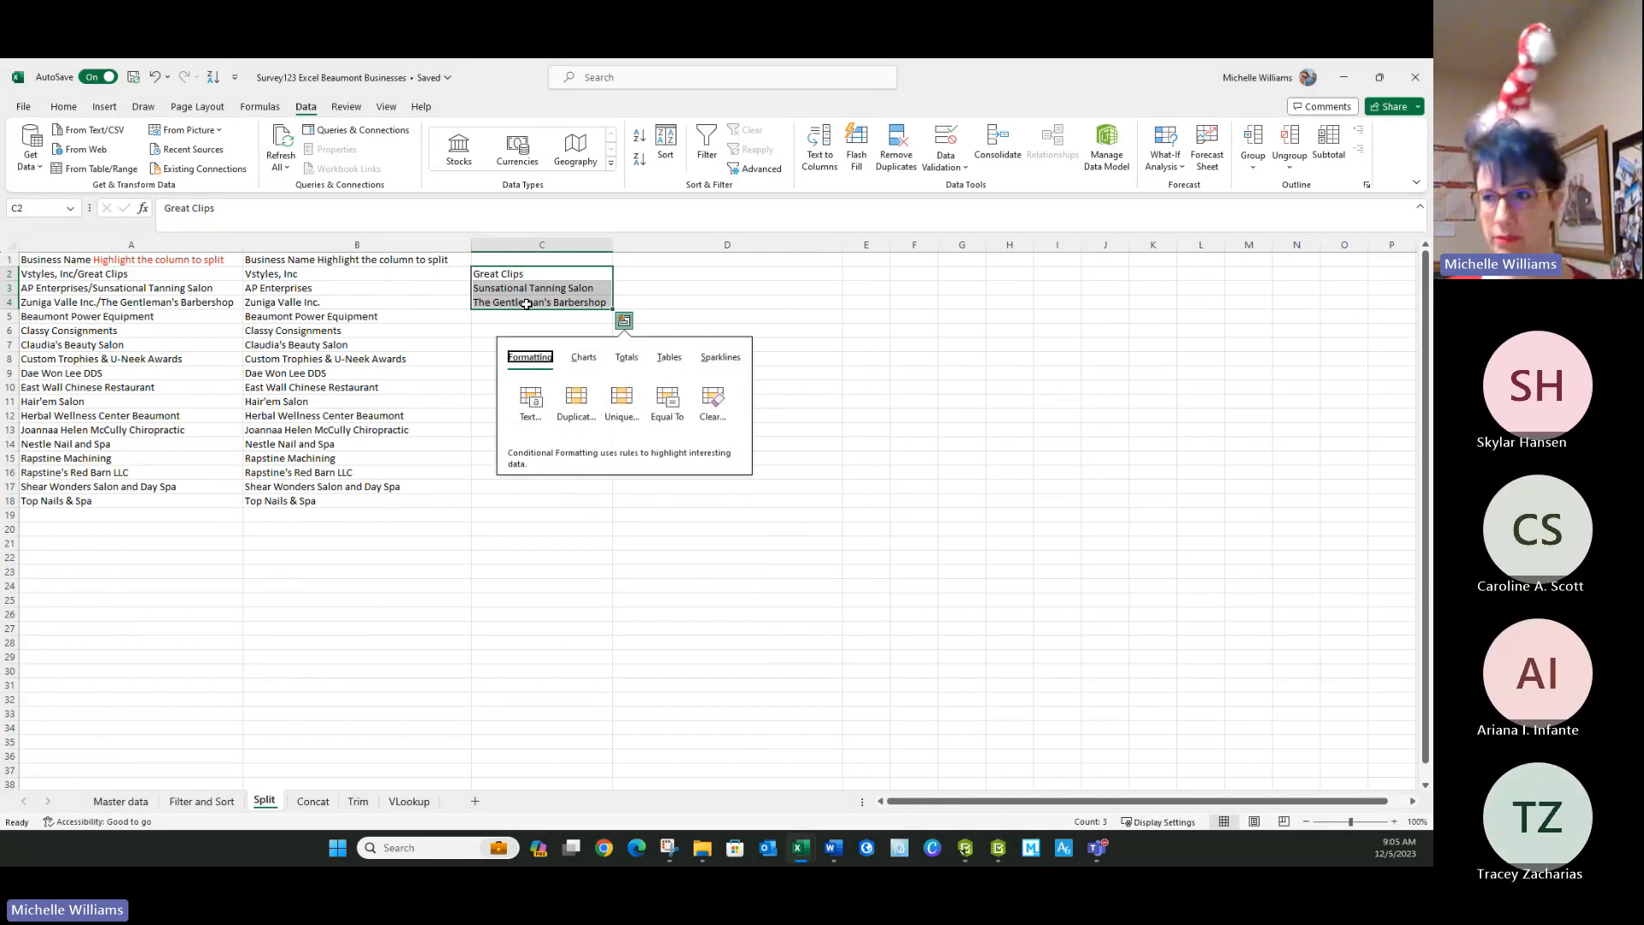
key("ctrl+c")
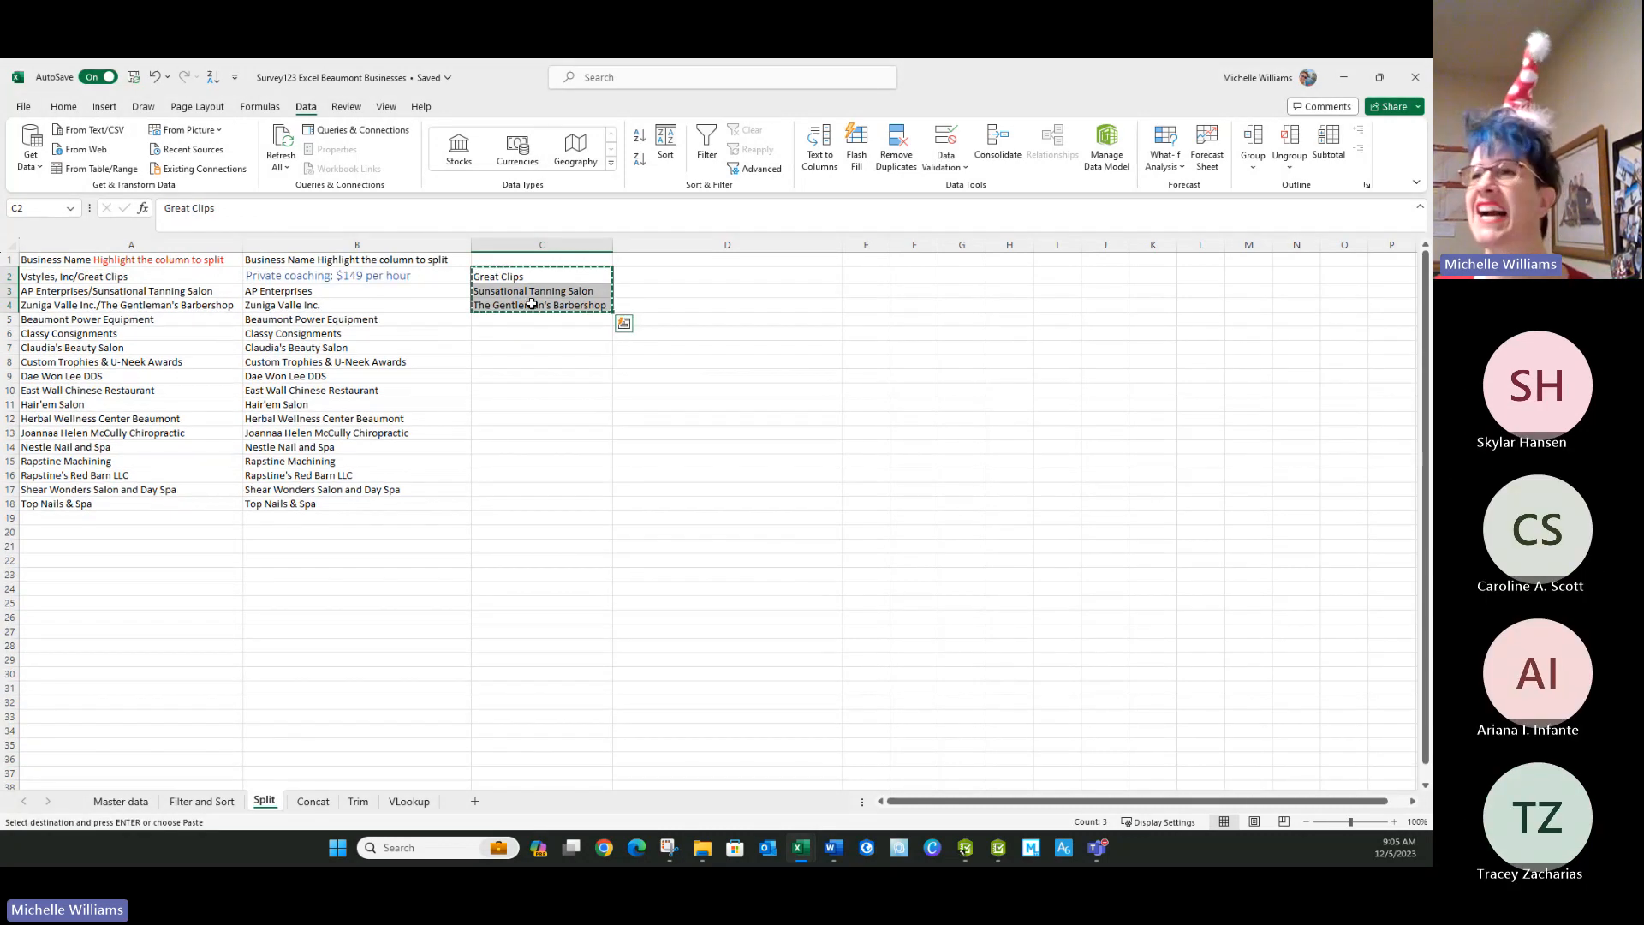
left_click(452, 274)
key("ctrl+v")
left_click(588, 400)
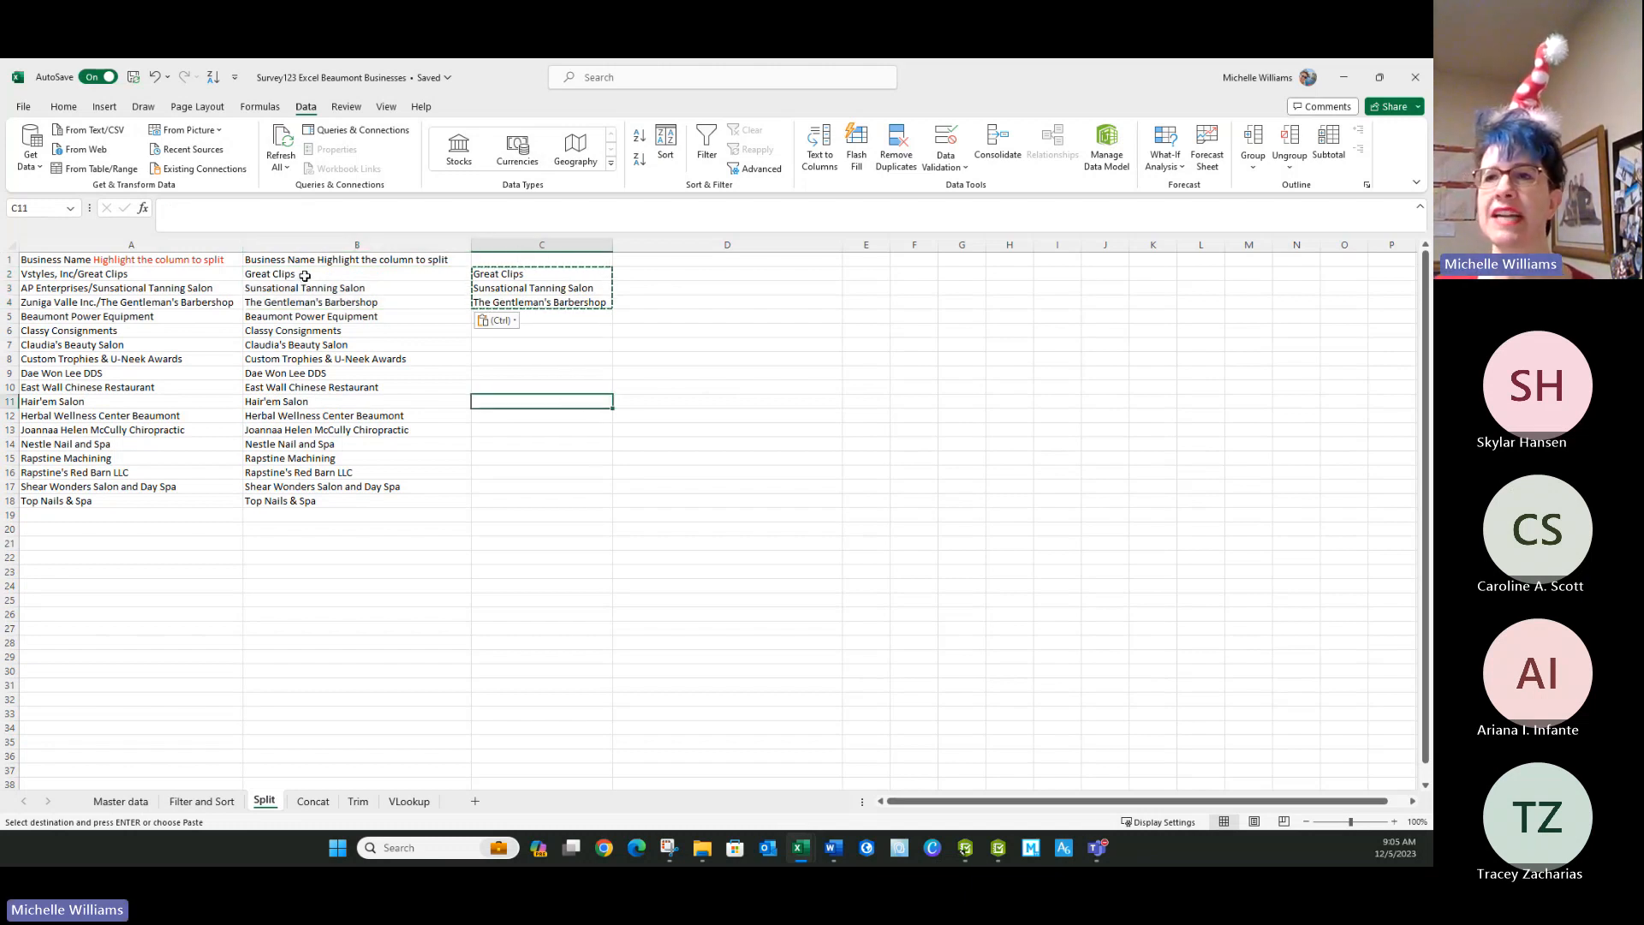
left_click(643, 365)
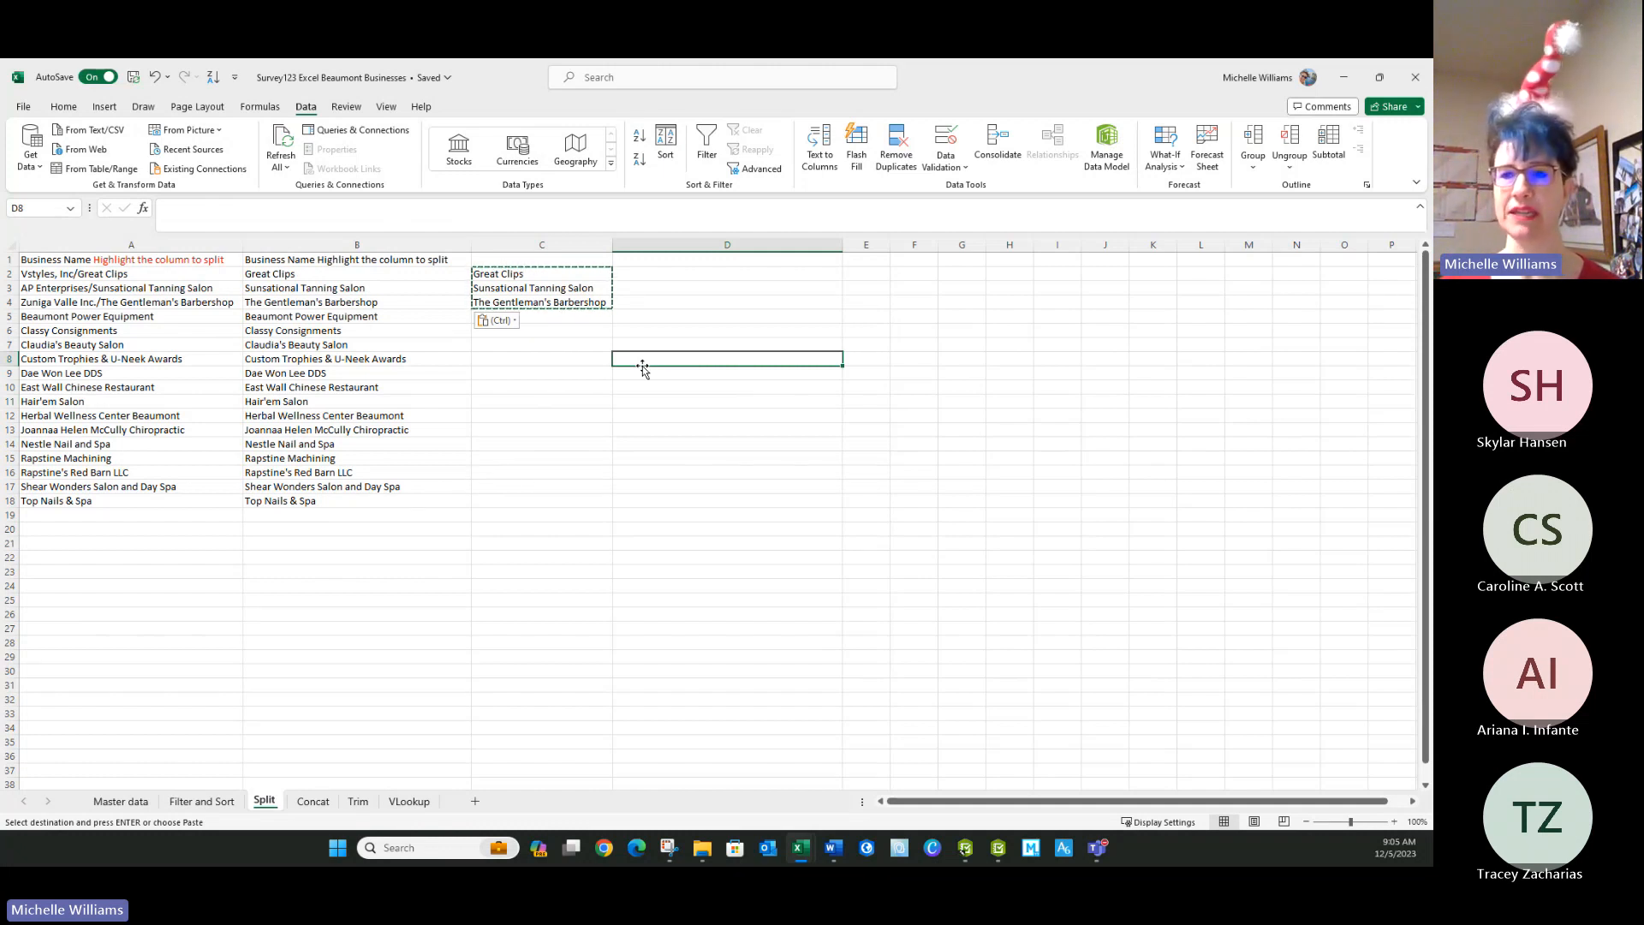
left_click(589, 400)
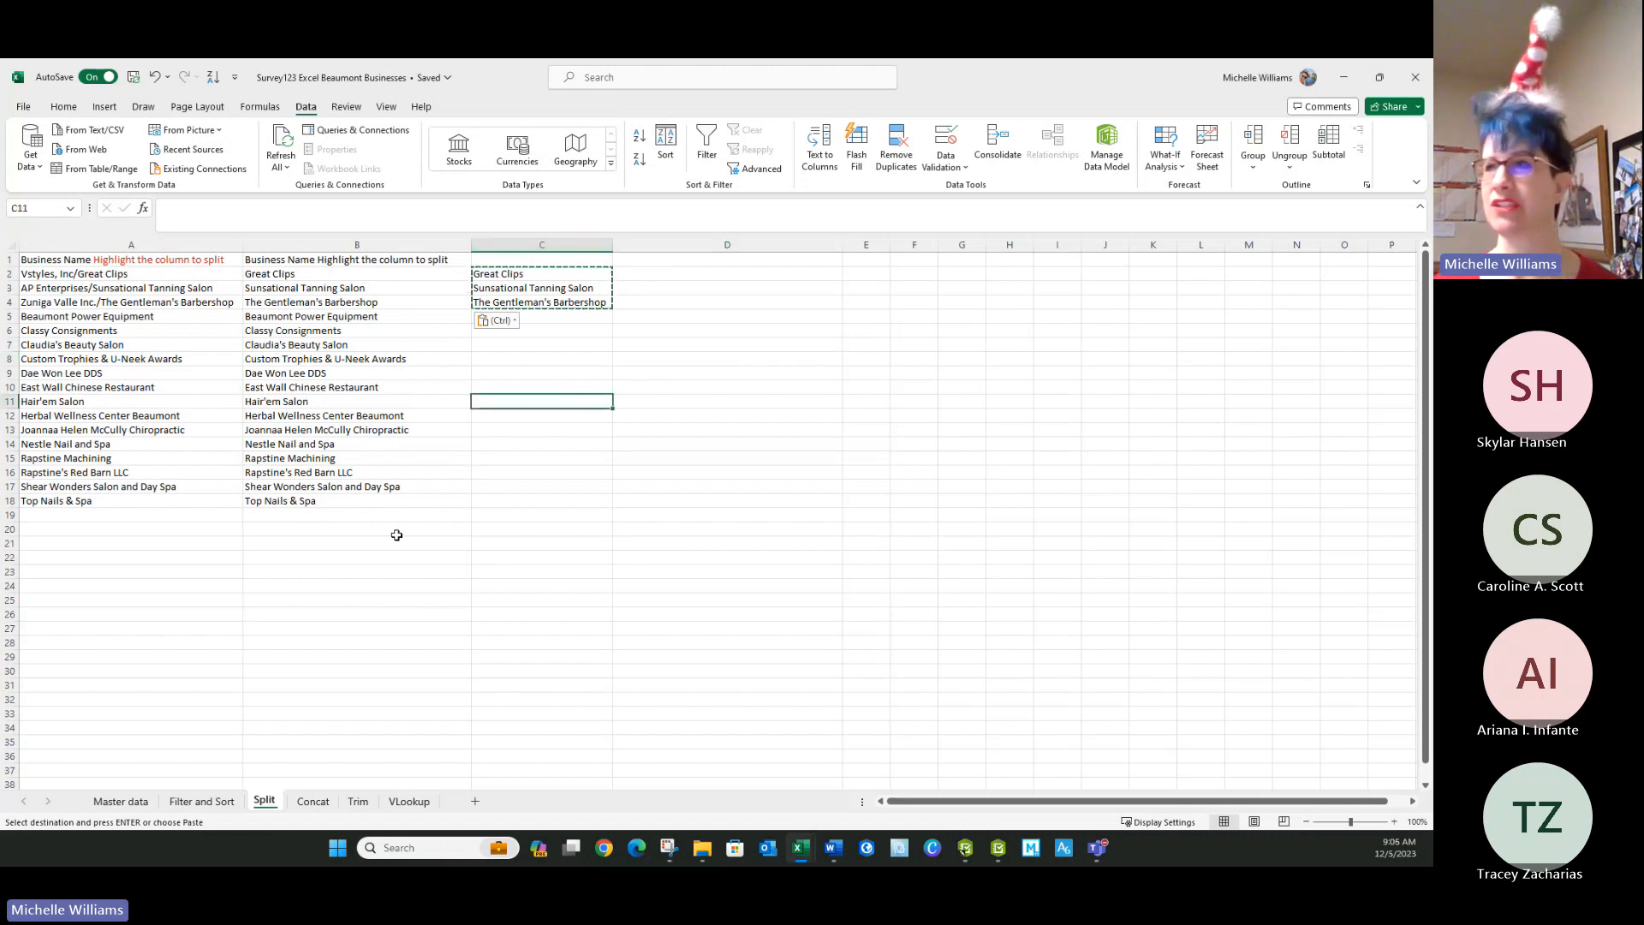